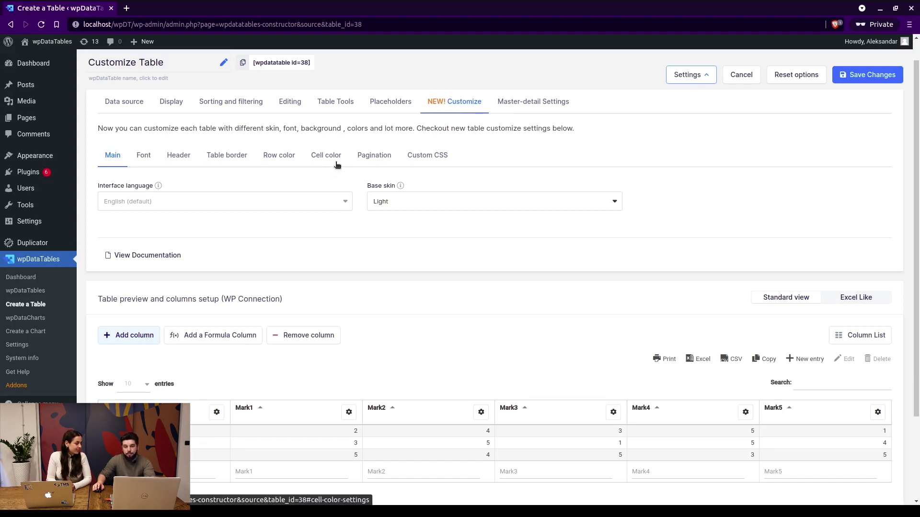
# Browse the interface language choices, keeping English.
pyautogui.scroll(-3, 358, 254)
pyautogui.scroll(2, 335, 254)
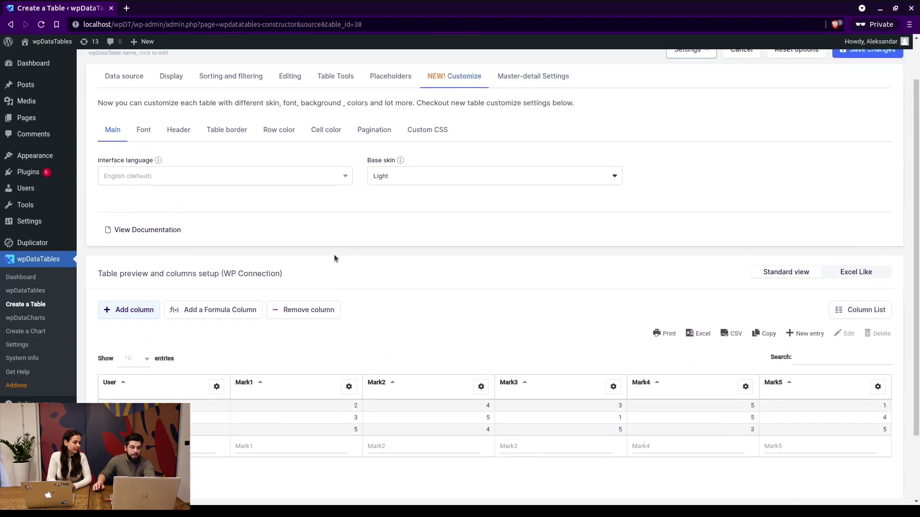
pyautogui.scroll(2, 293, 348)
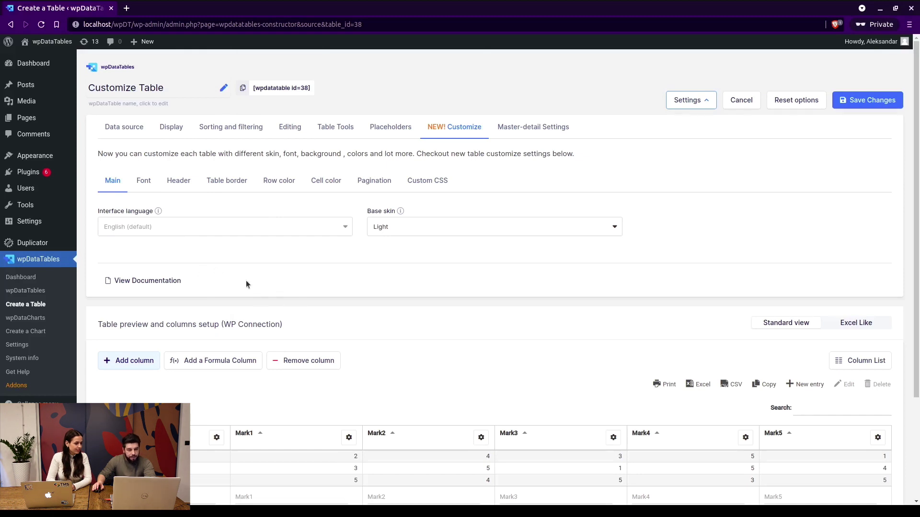
pyautogui.scroll(-3, 246, 283)
pyautogui.scroll(3, 256, 341)
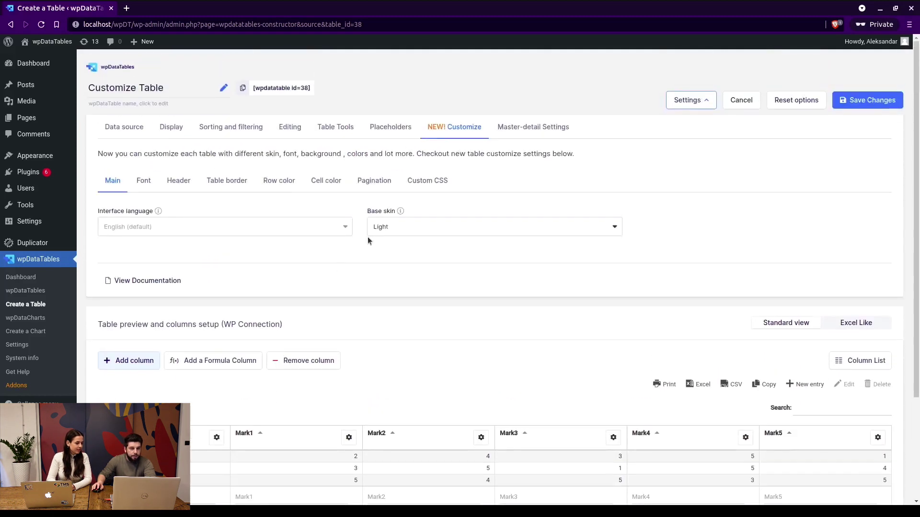
pyautogui.click(144, 229)
pyautogui.scroll(-3, 152, 292)
pyautogui.click(385, 263)
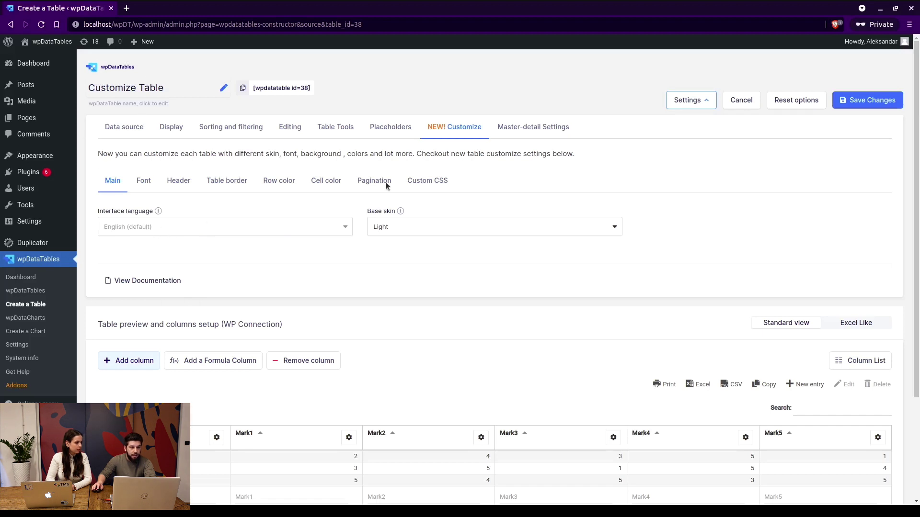
# Switch the table's base skin to Aqua and save the table.
pyautogui.click(445, 231)
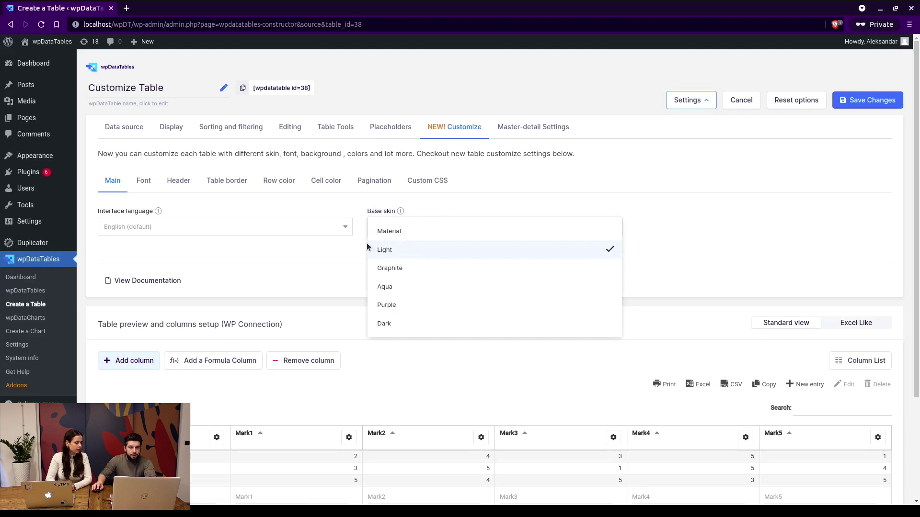
pyautogui.click(399, 290)
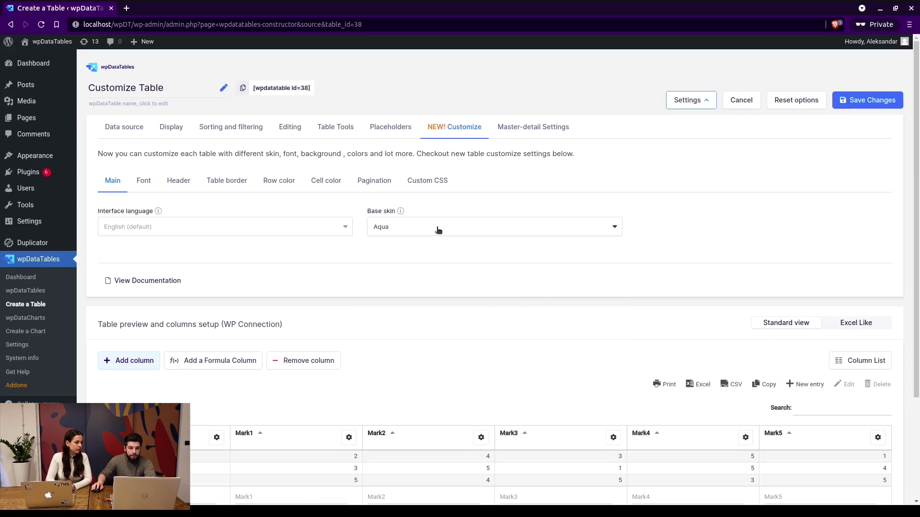
pyautogui.scroll(-2, 412, 321)
pyautogui.scroll(2, 479, 297)
pyautogui.click(855, 105)
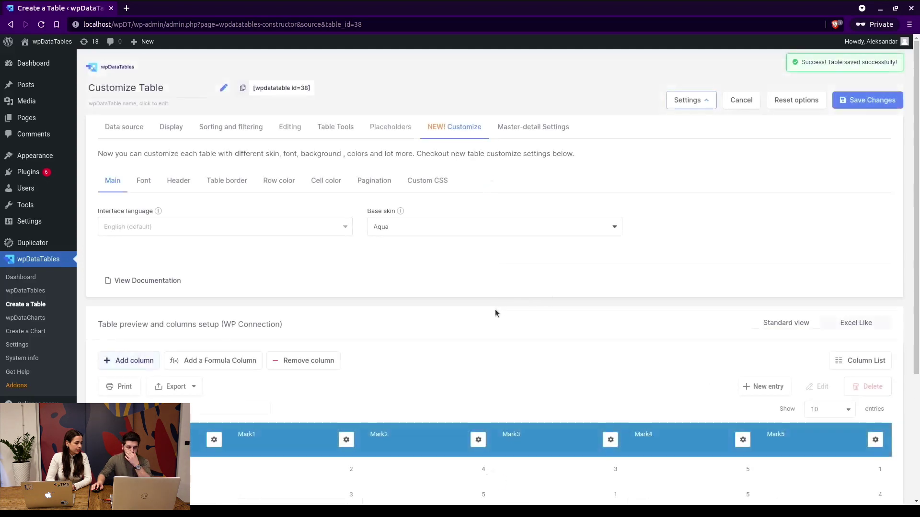
pyautogui.scroll(-3, 235, 461)
pyautogui.scroll(2, 246, 297)
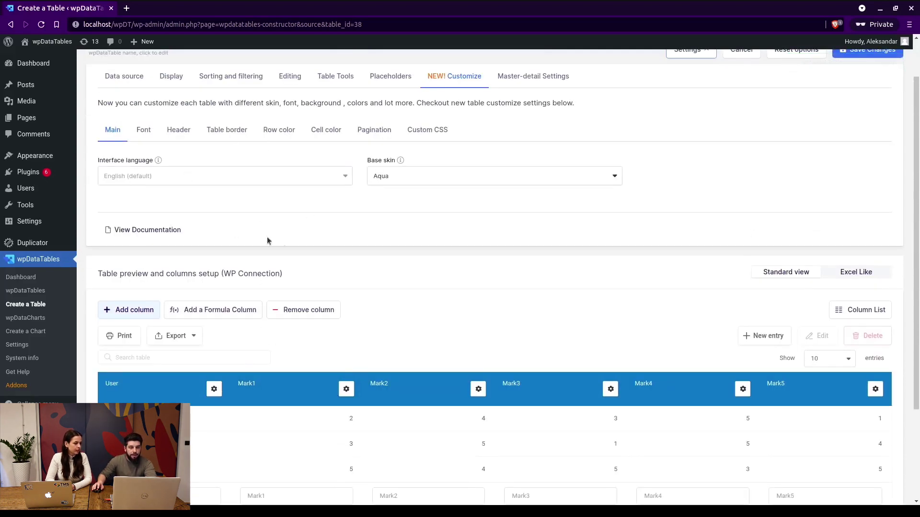
# Set the table font to Tahoma, Geneva, sans-serif at size 20.
pyautogui.click(145, 136)
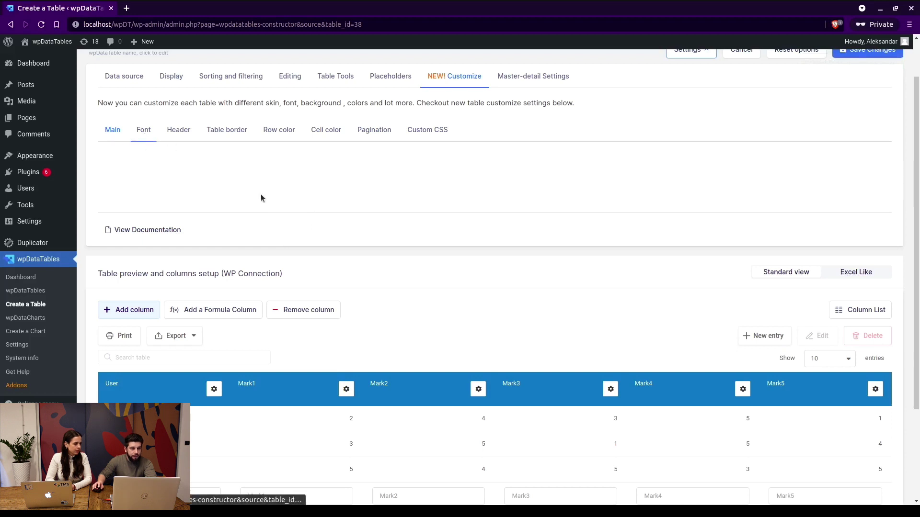
pyautogui.click(331, 177)
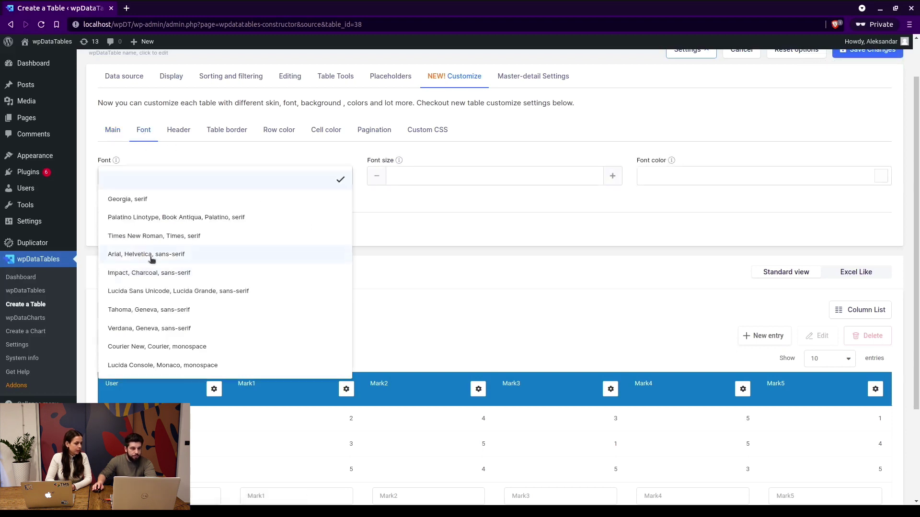
pyautogui.click(159, 309)
pyautogui.click(512, 174)
pyautogui.write('20')
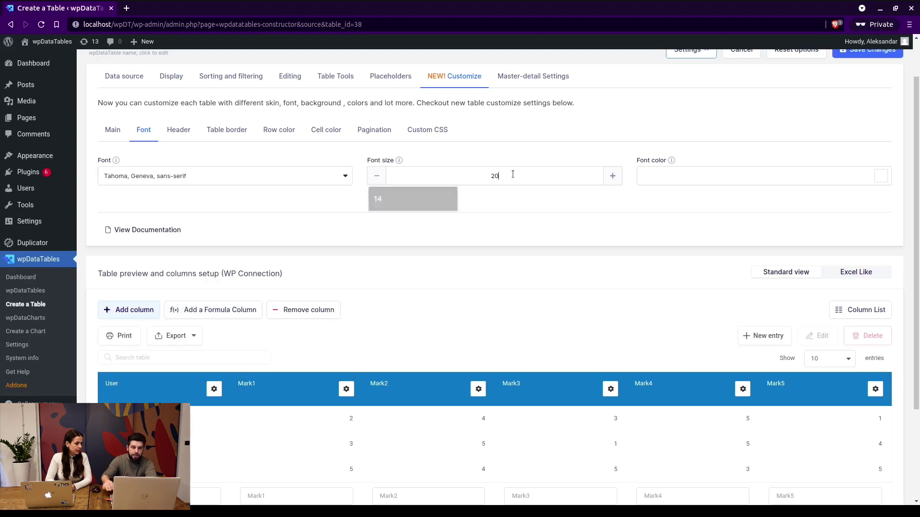
# Colour the table text #2D4DC0 and save the table.
pyautogui.click(878, 178)
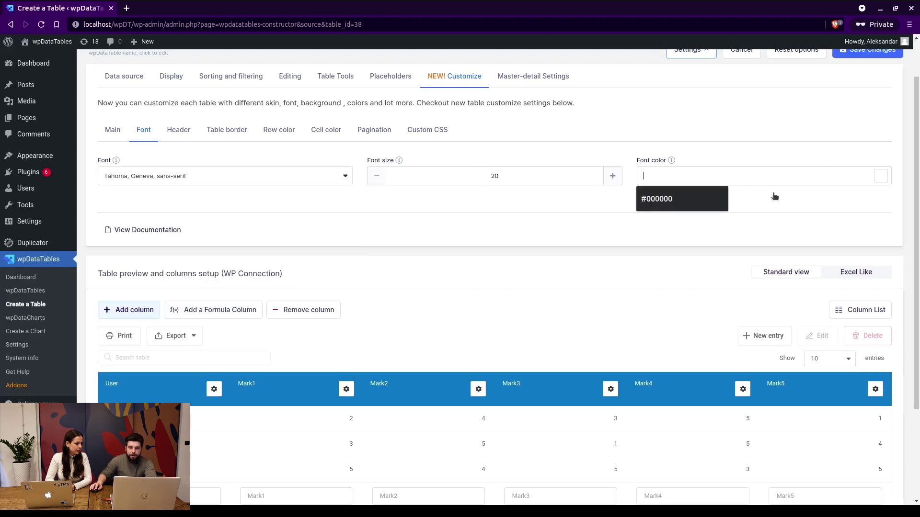
pyautogui.click(884, 178)
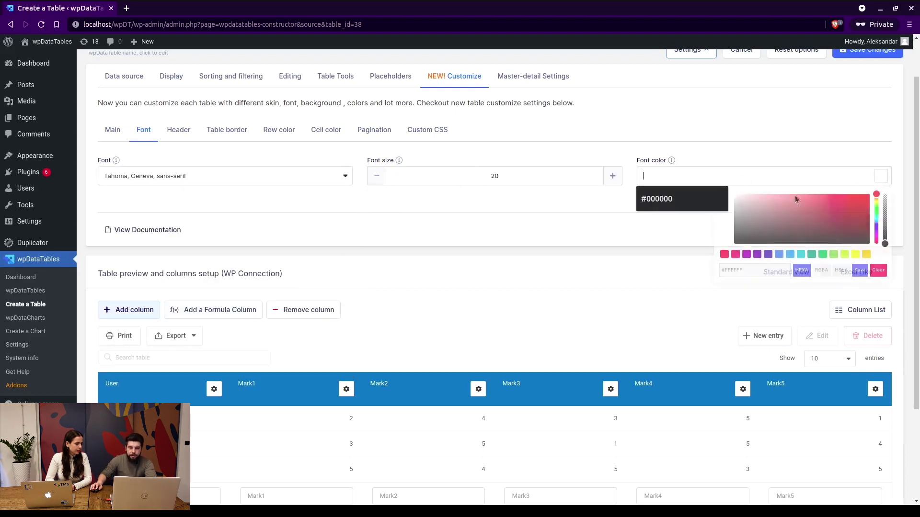
pyautogui.click(876, 225)
pyautogui.click(837, 206)
pyautogui.click(861, 271)
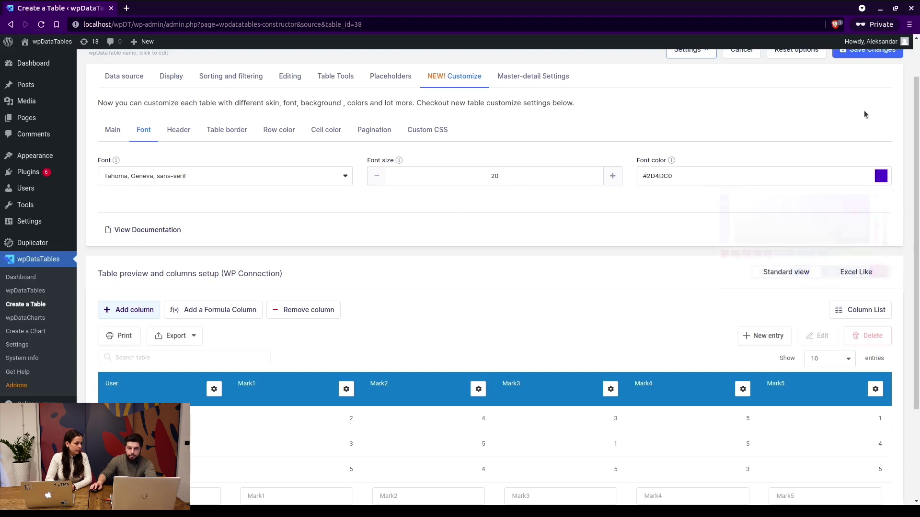
pyautogui.scroll(2, 872, 96)
pyautogui.click(869, 100)
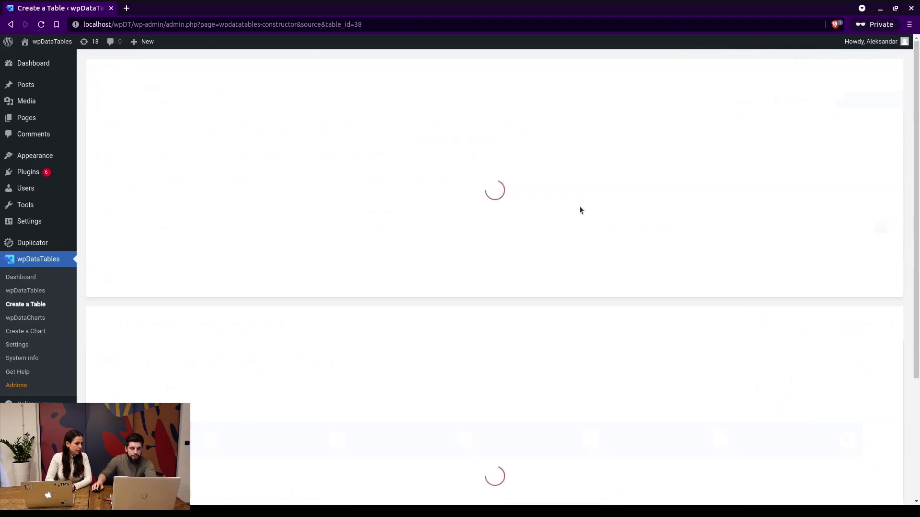
pyautogui.scroll(-2, 579, 206)
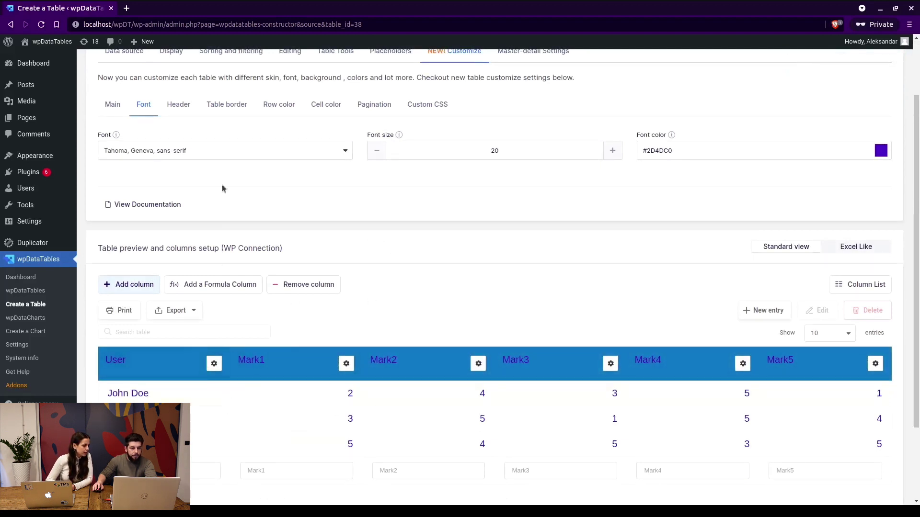
# Set the header background colour to pale cyan #BFF6F2 and save the table.
pyautogui.click(180, 105)
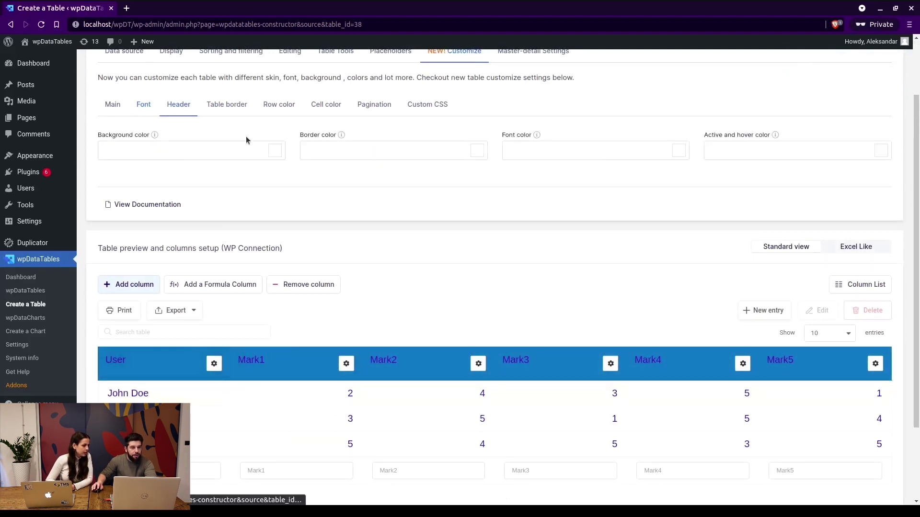
pyautogui.click(276, 153)
pyautogui.click(189, 173)
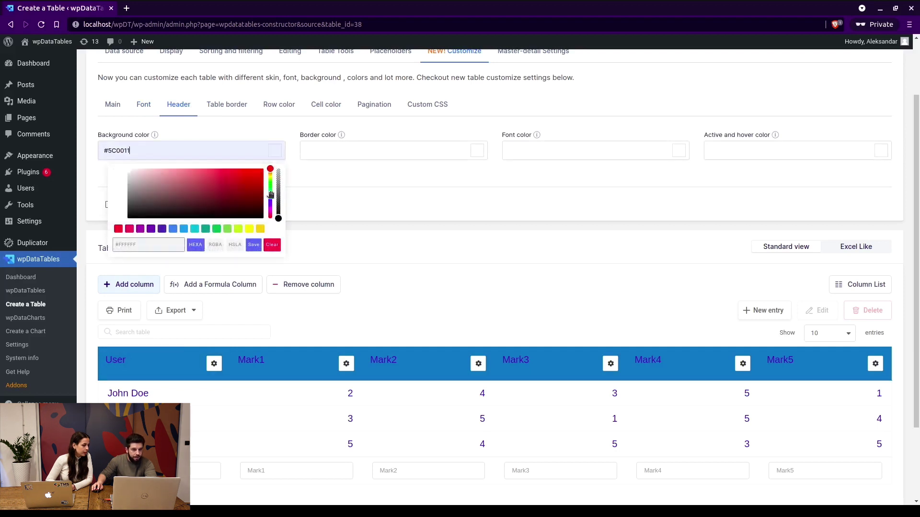
pyautogui.click(270, 194)
pyautogui.moveTo(191, 178); pyautogui.dragTo(158, 171)
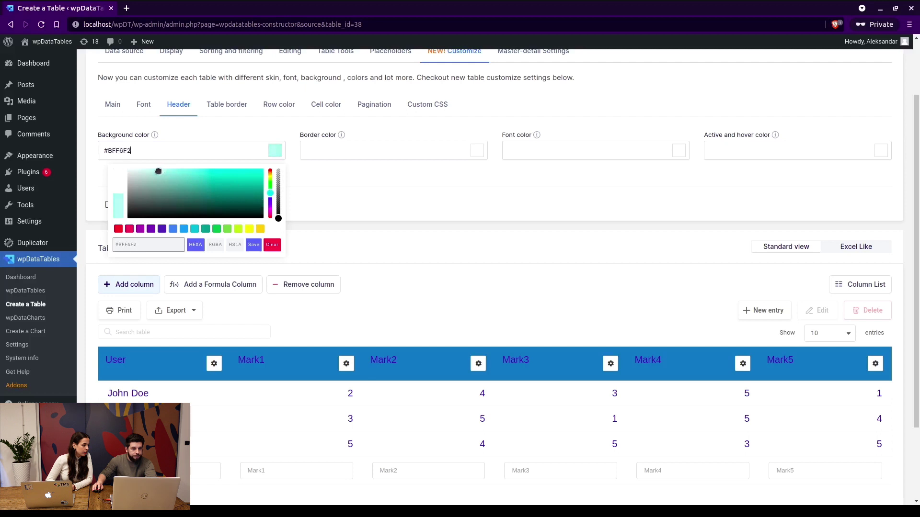
pyautogui.click(254, 246)
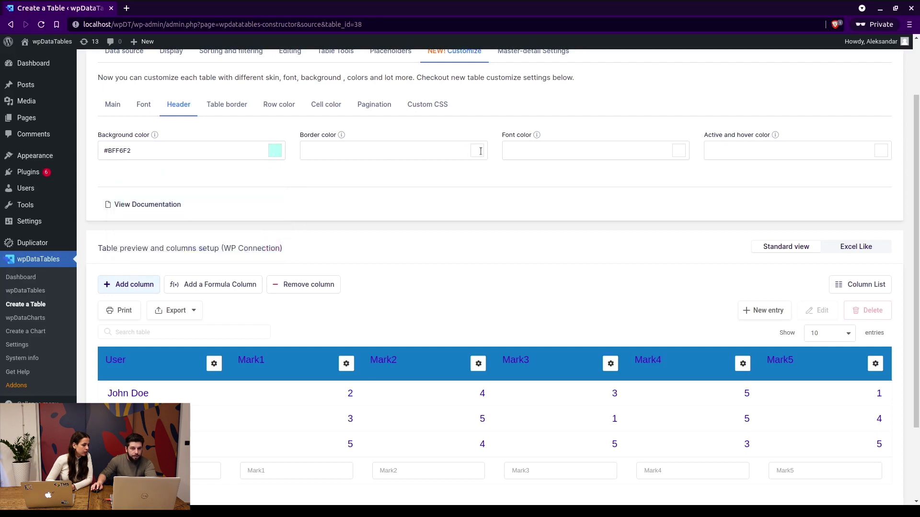
pyautogui.scroll(2, 543, 179)
pyautogui.click(867, 99)
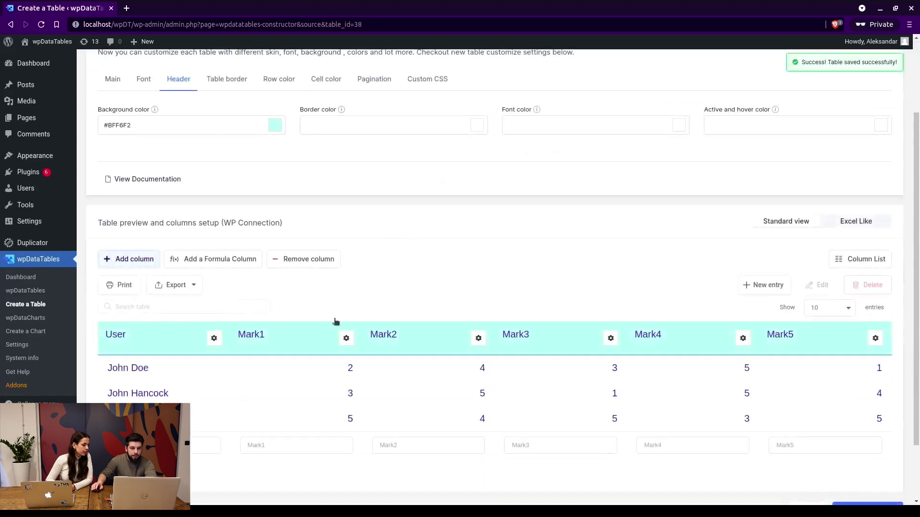
pyautogui.scroll(3, 464, 220)
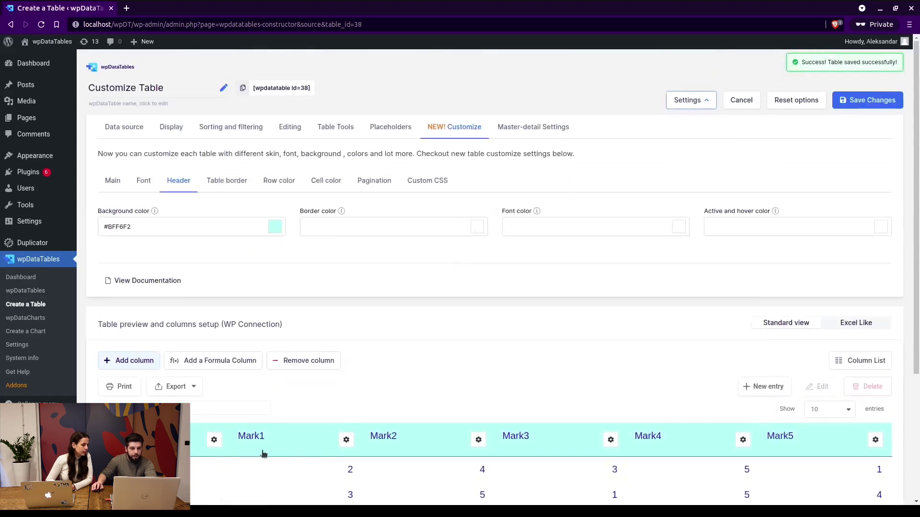
# Set header border #F15959, header text #E83B3B and active/hover #68D974, then save.
pyautogui.click(481, 227)
pyautogui.click(415, 247)
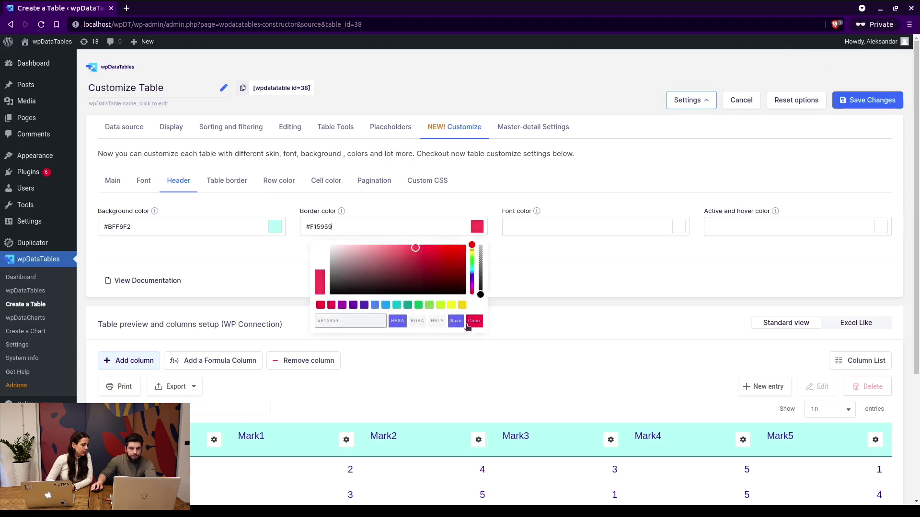
pyautogui.click(458, 322)
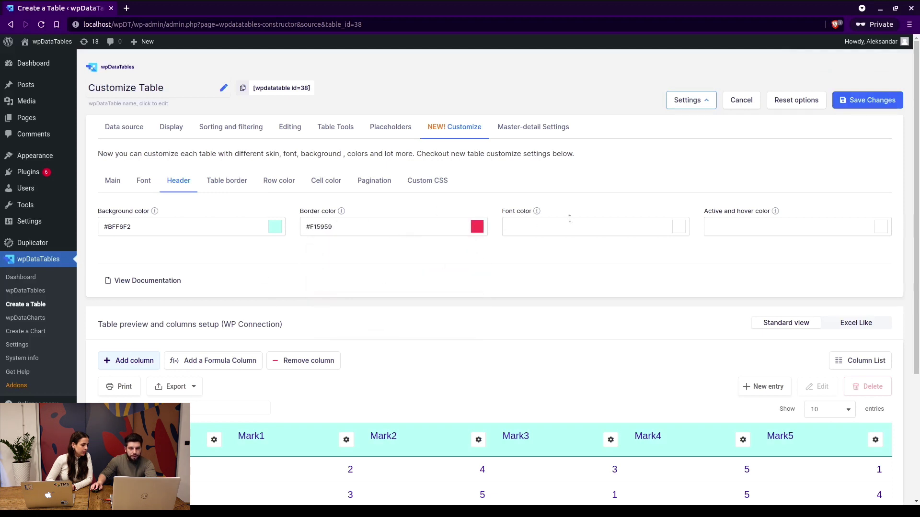
pyautogui.click(679, 228)
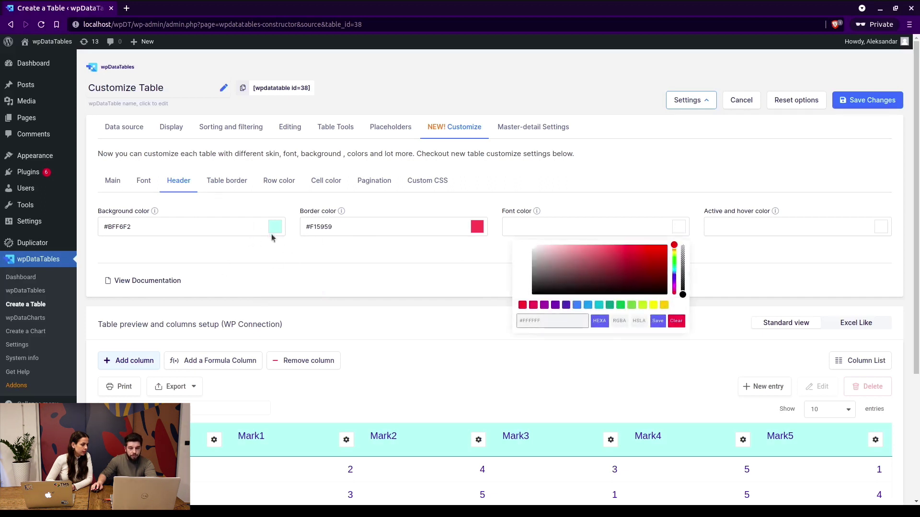
pyautogui.click(633, 250)
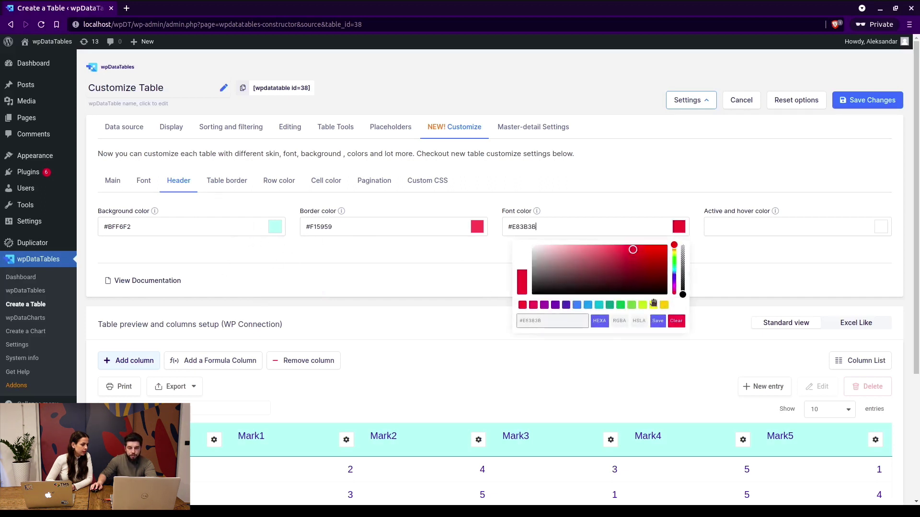
pyautogui.click(658, 321)
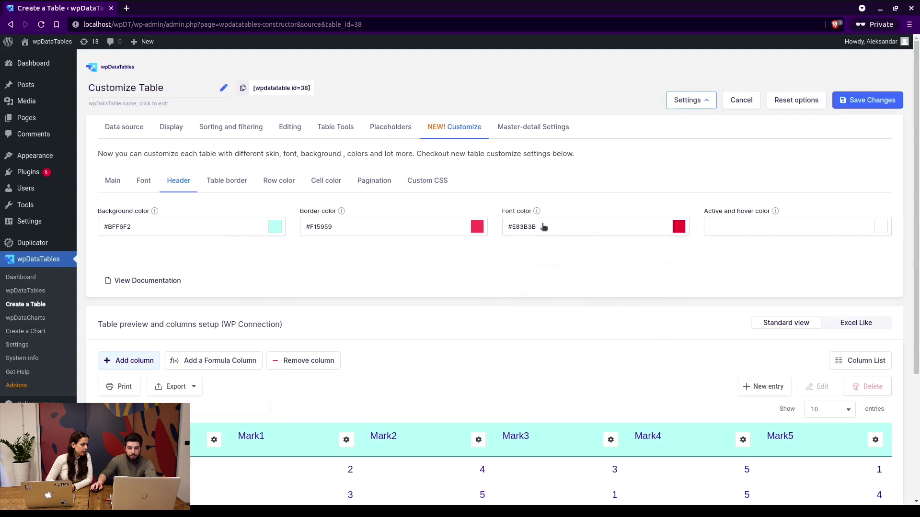
pyautogui.click(886, 228)
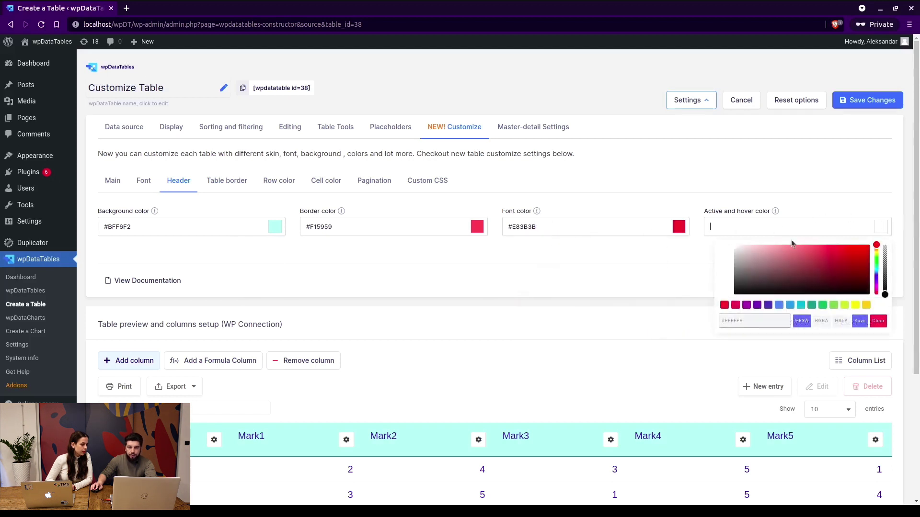
pyautogui.click(876, 262)
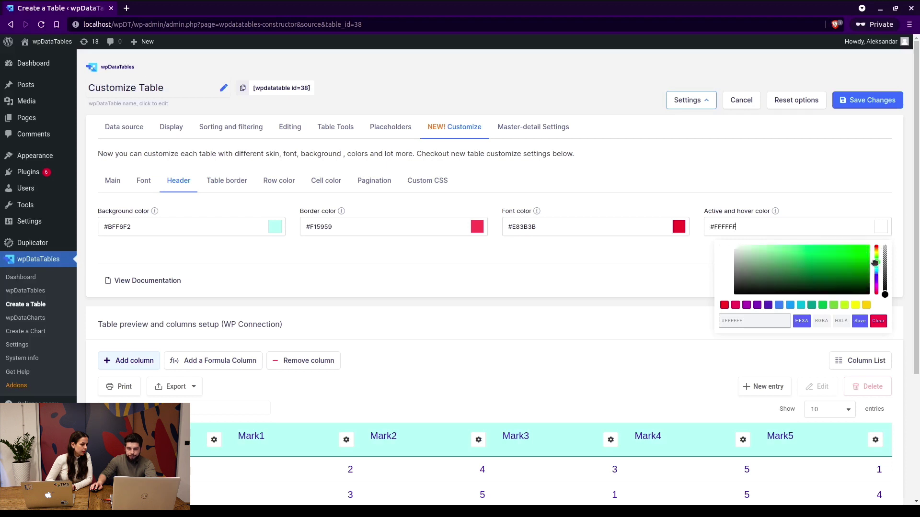
pyautogui.click(805, 255)
pyautogui.click(859, 320)
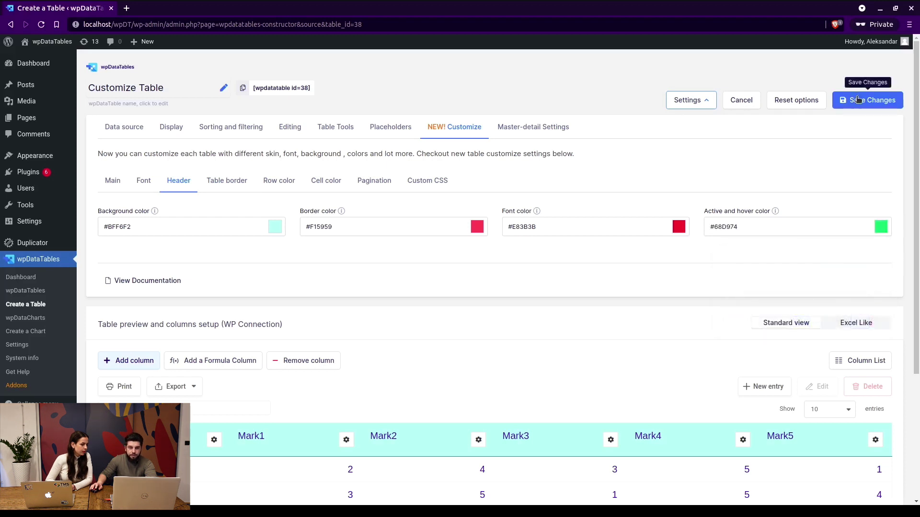
pyautogui.click(857, 100)
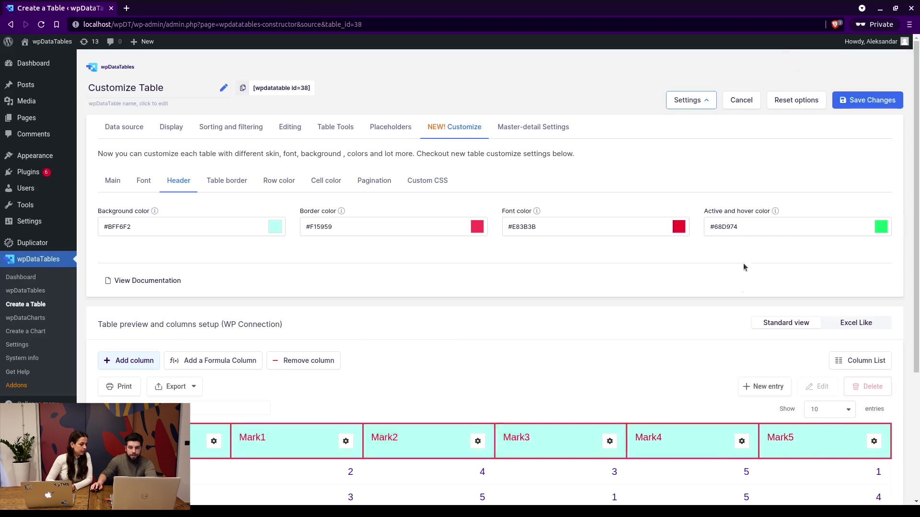
# Clear the header border colour.
pyautogui.click(229, 183)
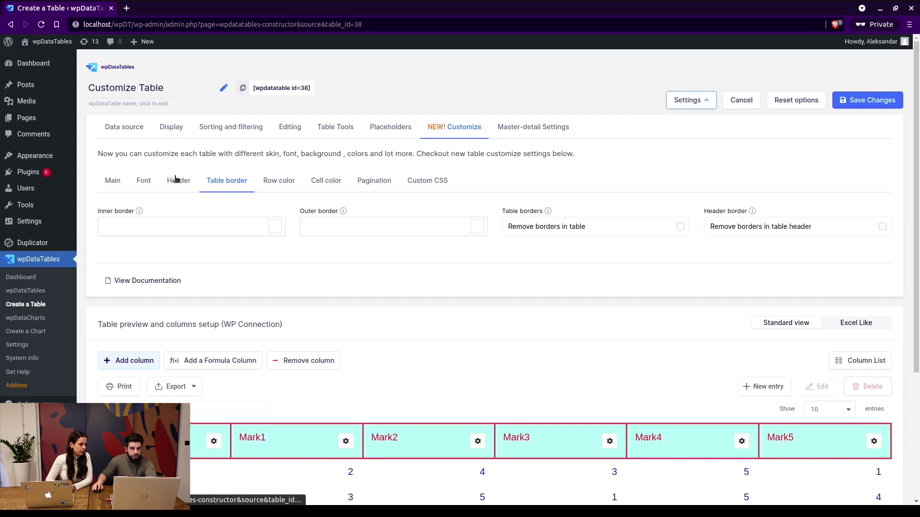
pyautogui.click(176, 180)
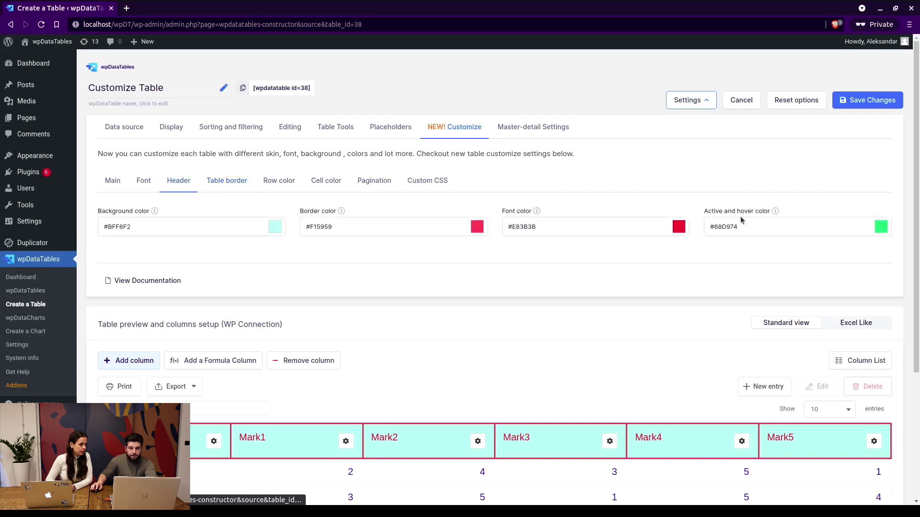
pyautogui.click(477, 227)
pyautogui.click(459, 322)
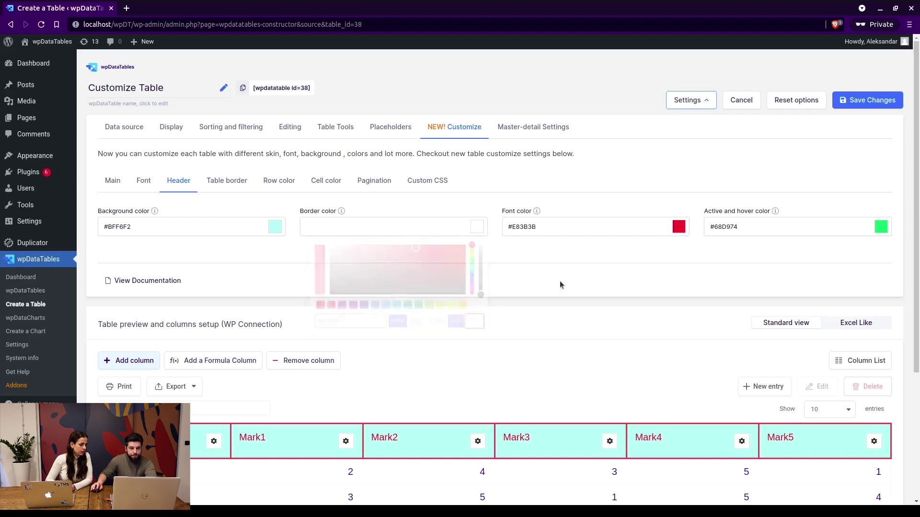
# Turn on Remove borders in table and in header, saving after each.
pyautogui.click(235, 185)
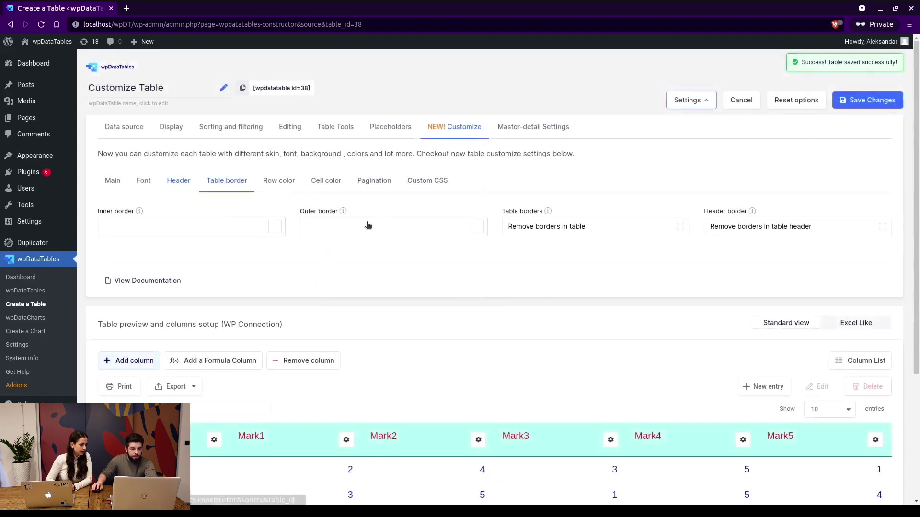
pyautogui.click(680, 227)
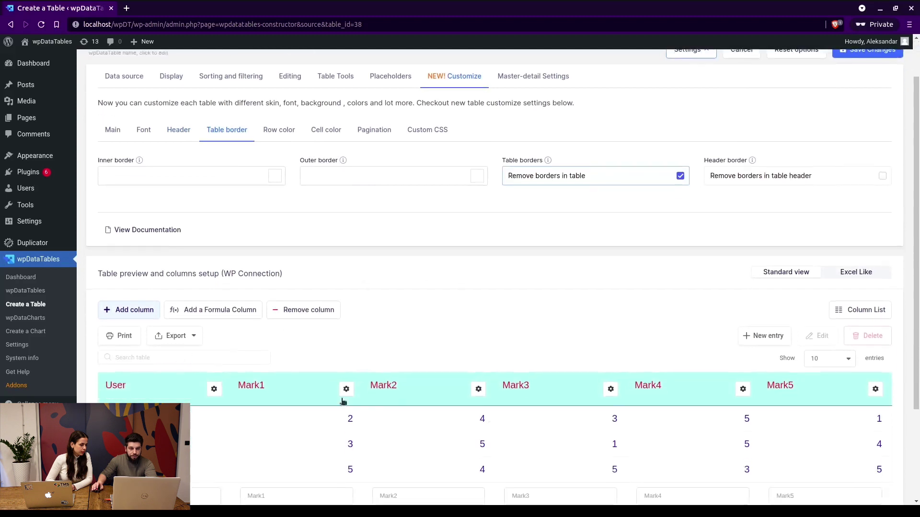
pyautogui.click(871, 102)
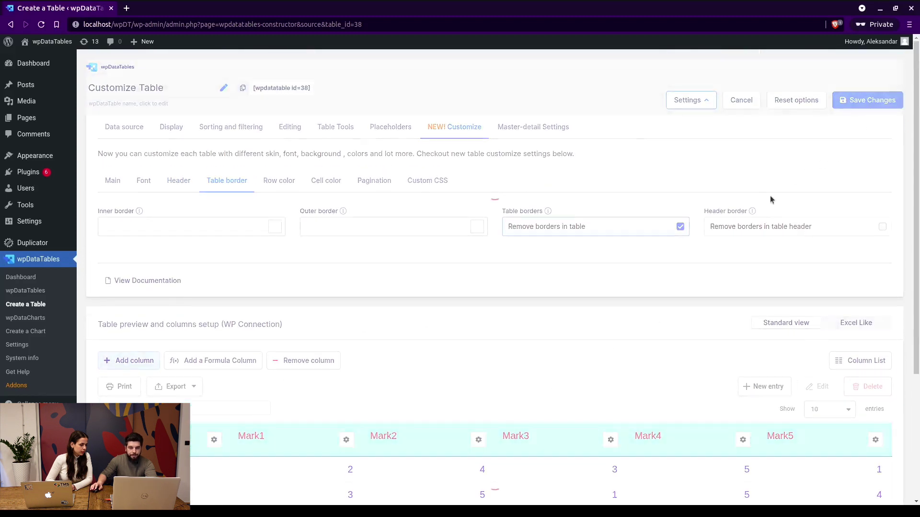
pyautogui.scroll(-1, 642, 281)
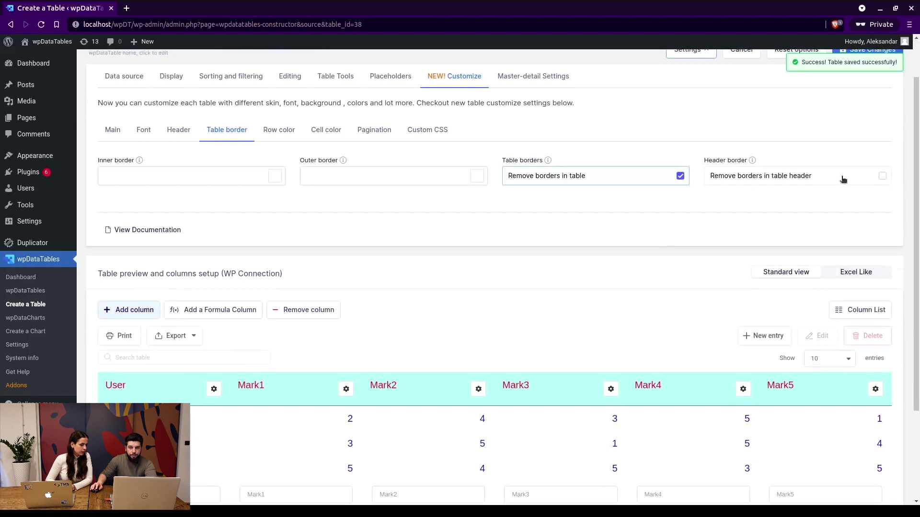
pyautogui.click(882, 176)
pyautogui.scroll(1, 838, 182)
pyautogui.click(869, 100)
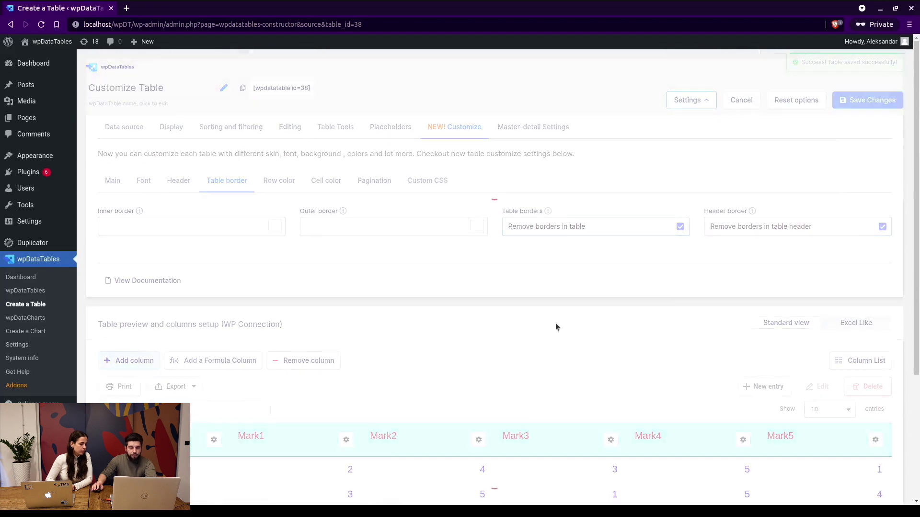
pyautogui.scroll(-2, 772, 216)
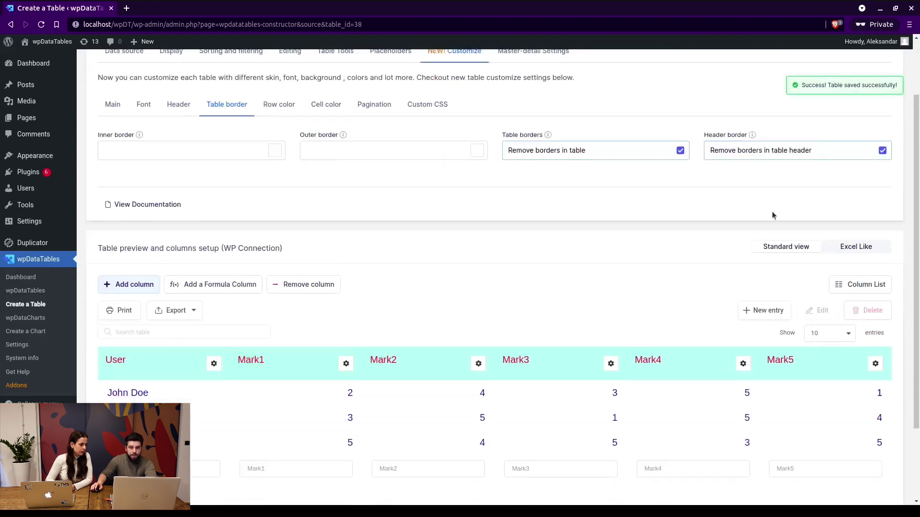
# Turn both table and header border-removal options back off.
pyautogui.click(680, 152)
pyautogui.click(882, 151)
pyautogui.scroll(1, 410, 187)
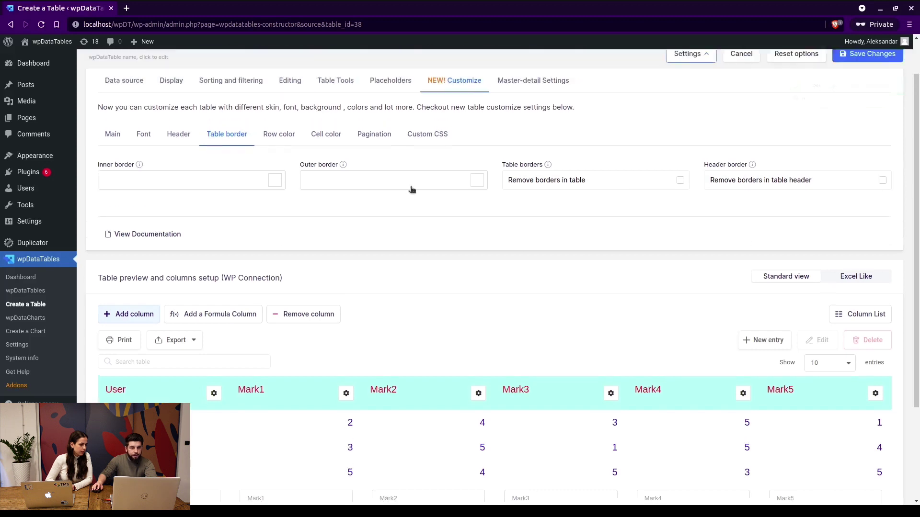
pyautogui.click(479, 200)
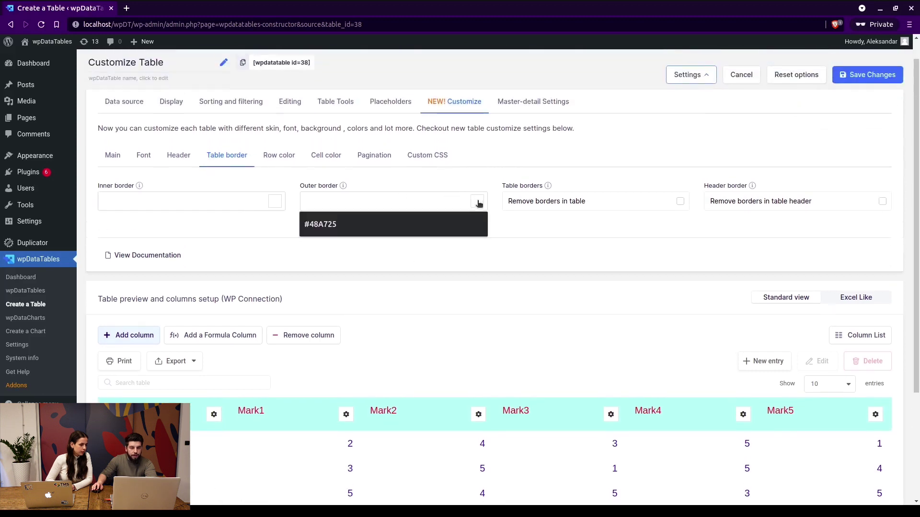
# Set the table's outer border colour to near-black #040303.
pyautogui.click(353, 226)
pyautogui.click(479, 202)
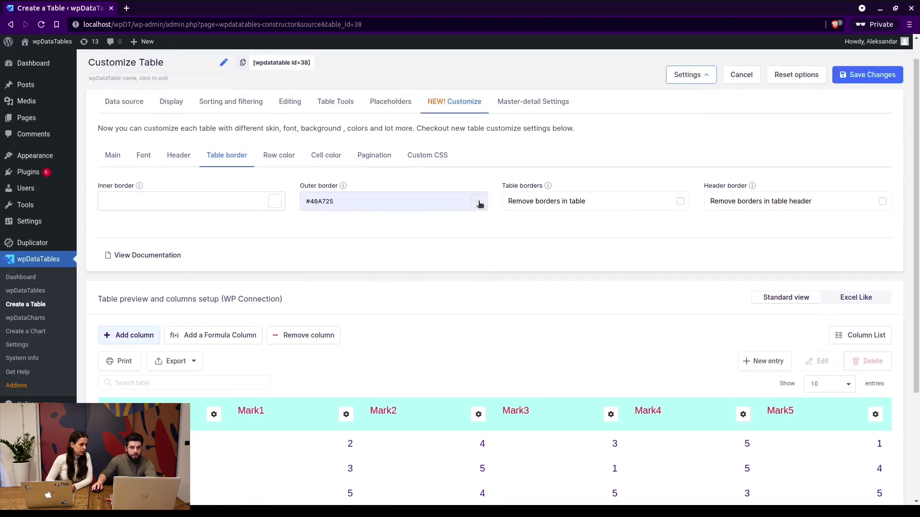
pyautogui.click(479, 203)
pyautogui.click(345, 268)
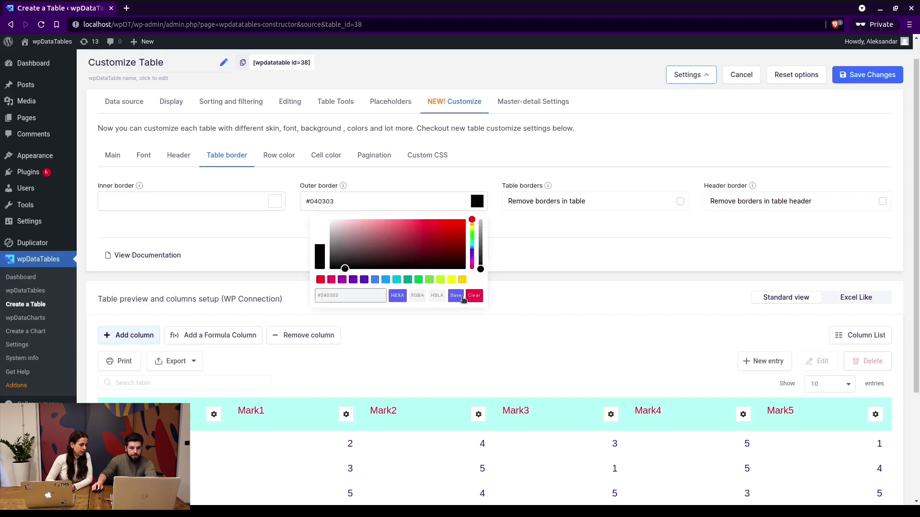
pyautogui.click(461, 297)
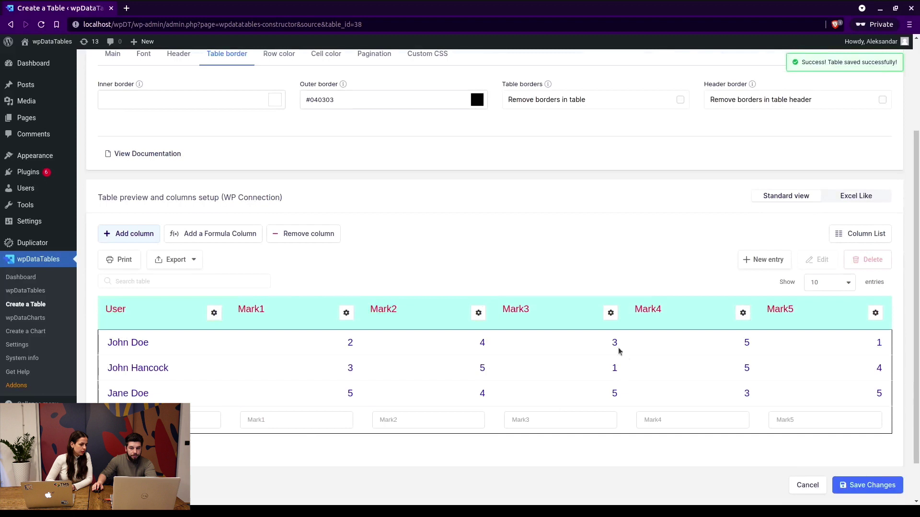
pyautogui.scroll(2, 284, 223)
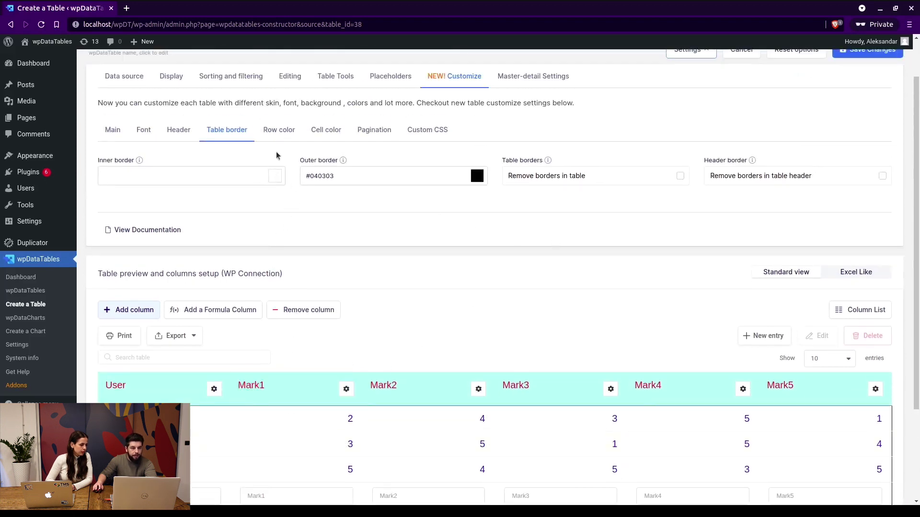
# Set the inner border colour to #D35D5D and save the table.
pyautogui.click(273, 180)
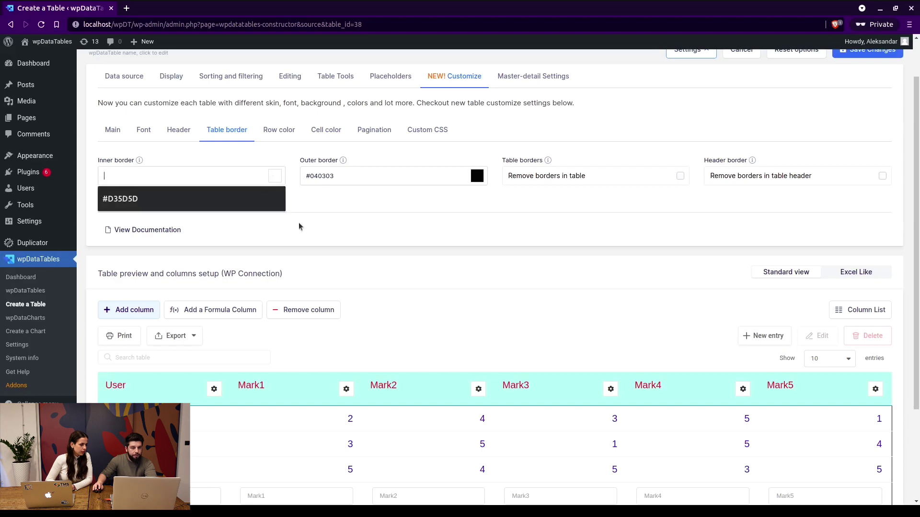
pyautogui.click(144, 199)
pyautogui.scroll(1, 827, 150)
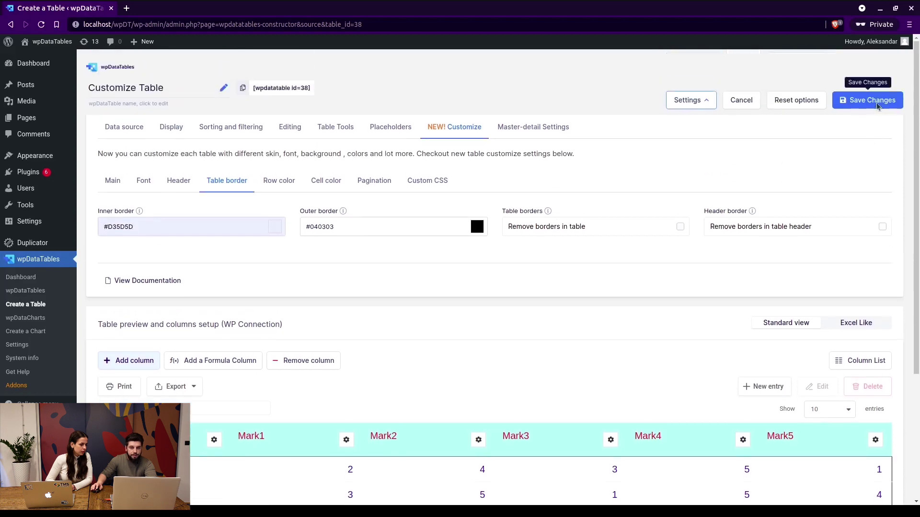
pyautogui.click(867, 100)
pyautogui.scroll(-3, 406, 345)
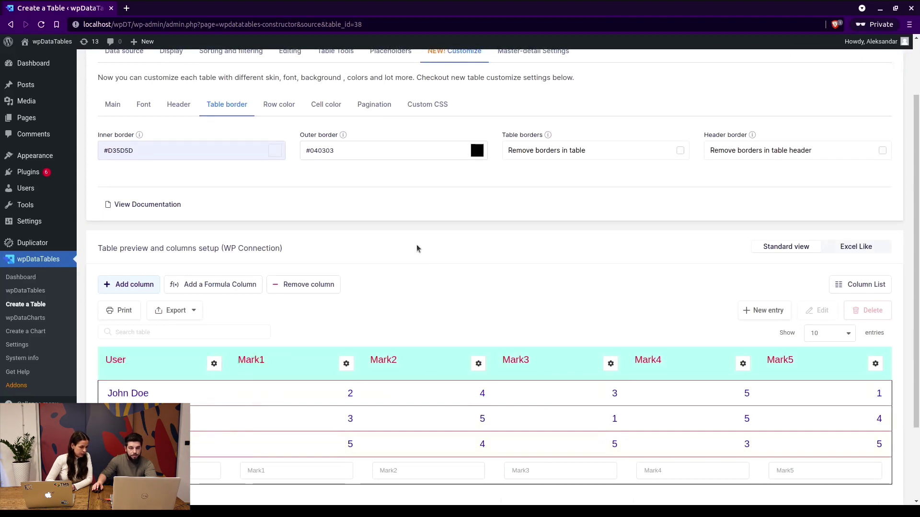
pyautogui.scroll(3, 361, 227)
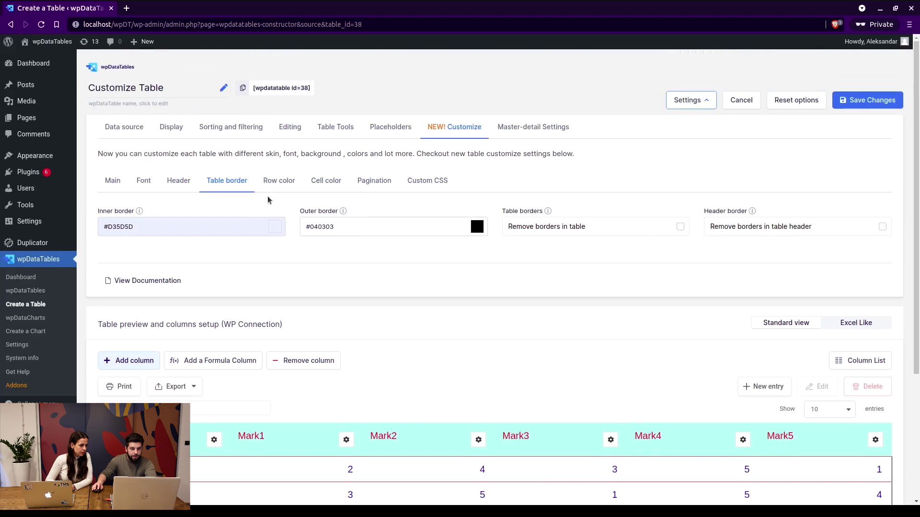
# Give even rows a green #43ED90 background.
pyautogui.click(274, 183)
pyautogui.scroll(-3, 132, 235)
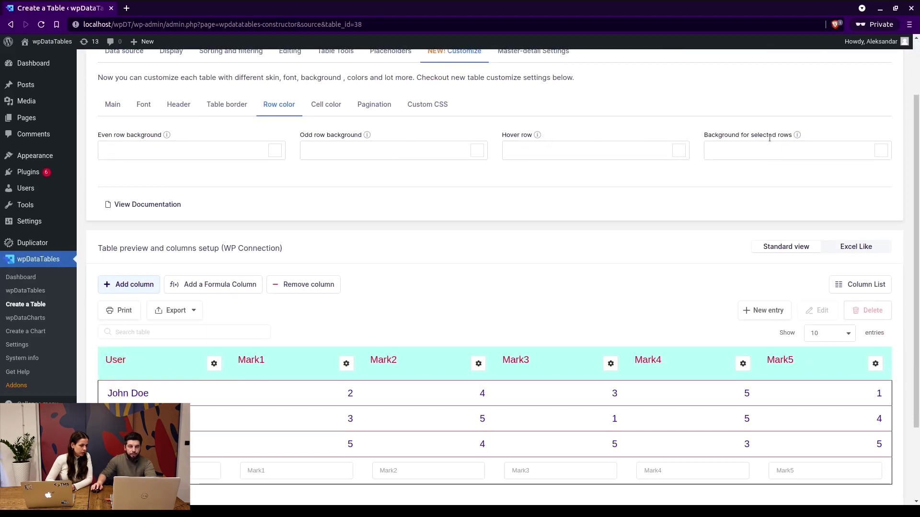
pyautogui.click(281, 150)
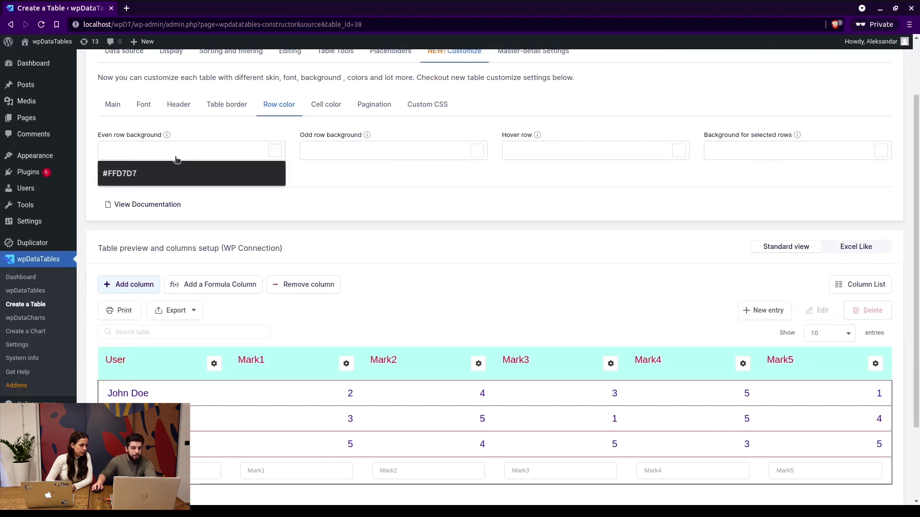
pyautogui.click(192, 173)
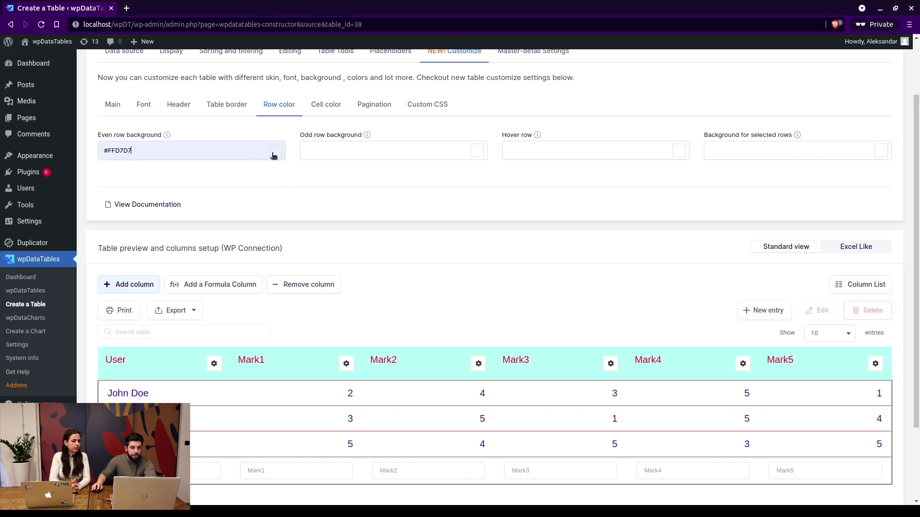
pyautogui.click(273, 152)
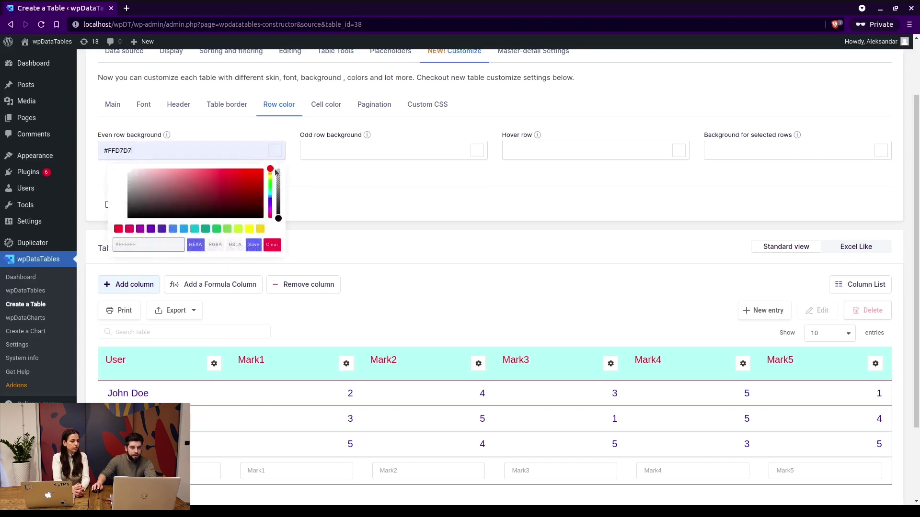
pyautogui.click(225, 174)
pyautogui.click(254, 244)
# Give odd rows a blue #295FC8 background.
pyautogui.click(476, 154)
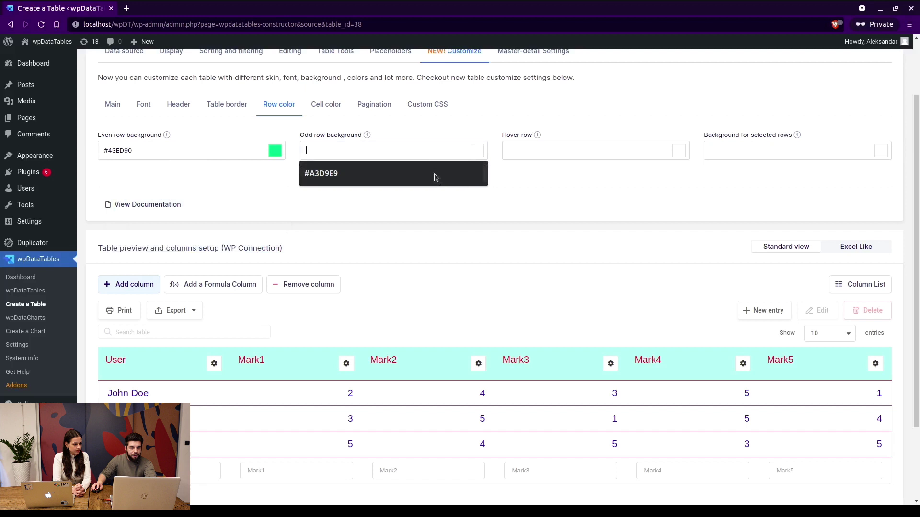
pyautogui.click(462, 176)
pyautogui.click(480, 151)
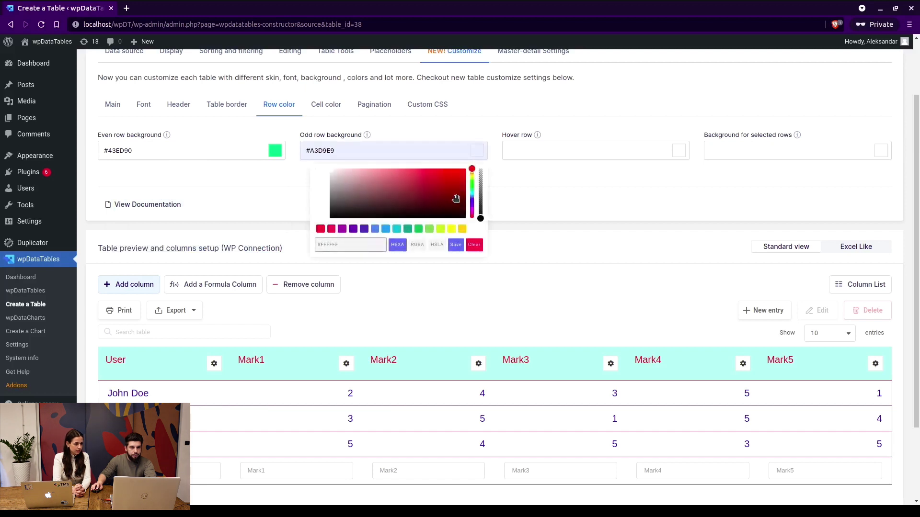
pyautogui.moveTo(473, 186); pyautogui.dragTo(472, 199)
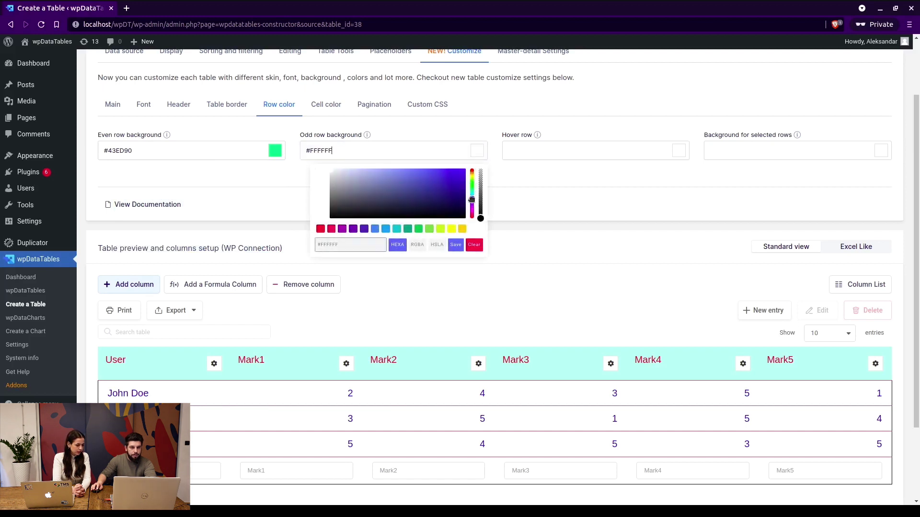
pyautogui.click(441, 184)
pyautogui.click(456, 245)
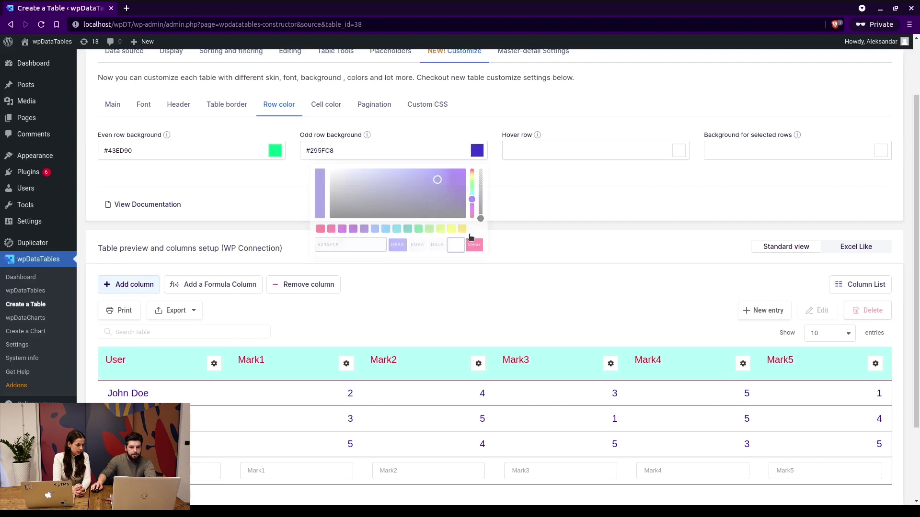
# Keep hover rows white, make selected rows dark teal #125E61, and save.
pyautogui.click(679, 151)
pyautogui.click(628, 175)
pyautogui.scroll(1, 803, 177)
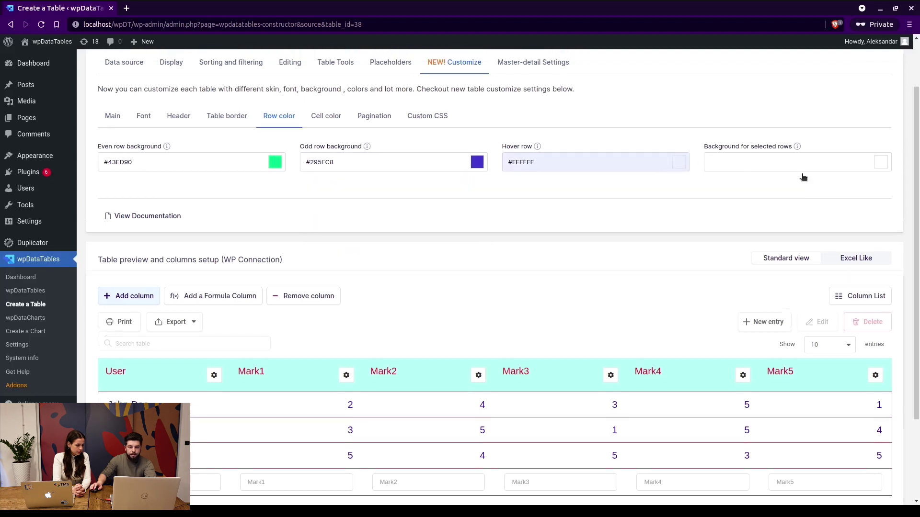
pyautogui.click(862, 204)
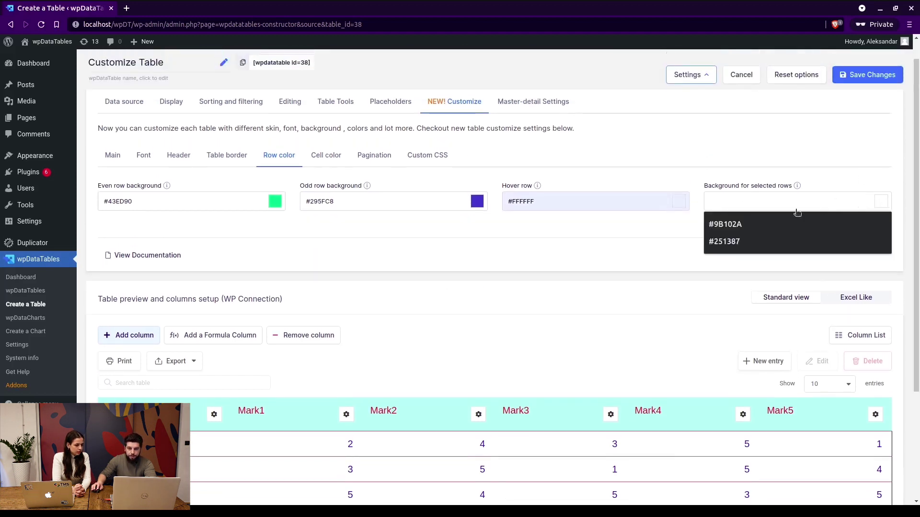
pyautogui.click(755, 225)
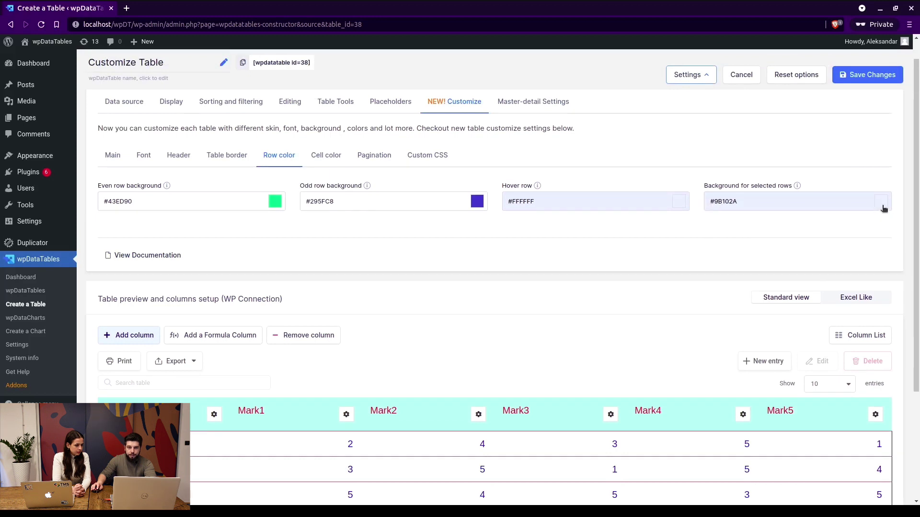
pyautogui.click(881, 203)
pyautogui.click(875, 245)
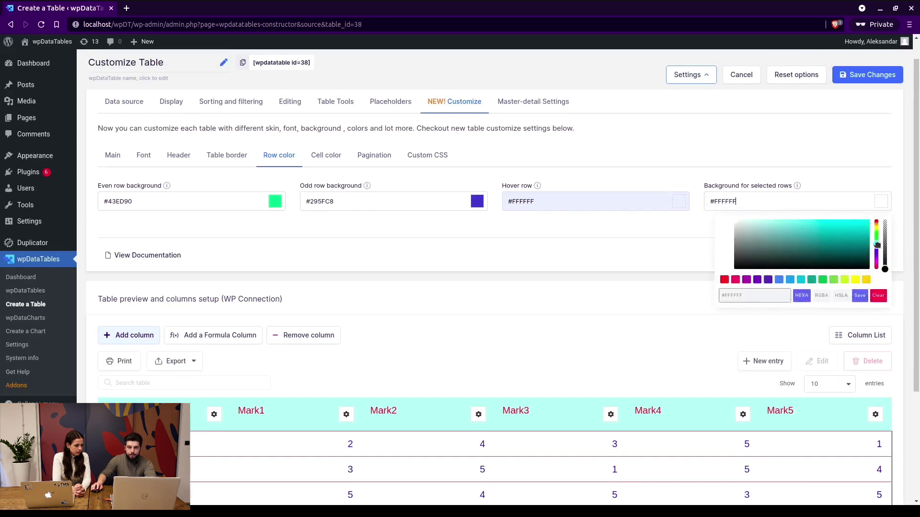
pyautogui.click(845, 252)
pyautogui.click(860, 295)
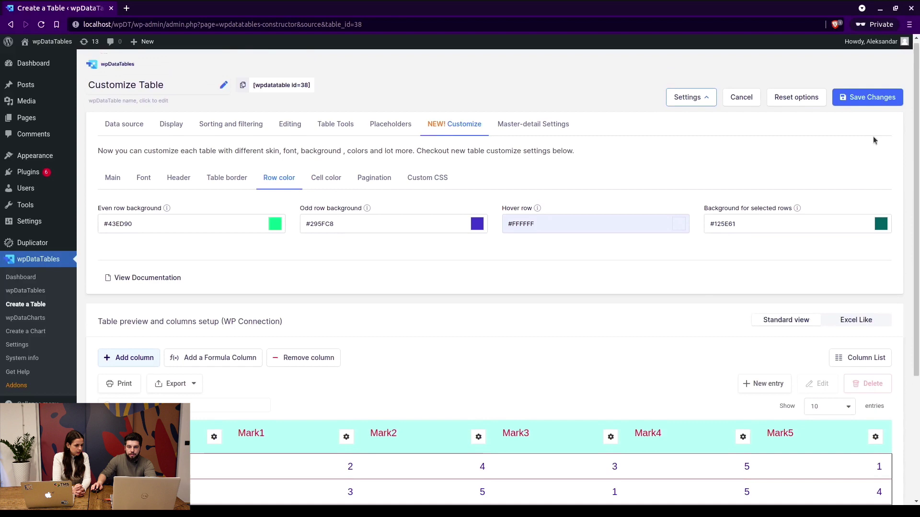
pyautogui.click(867, 100)
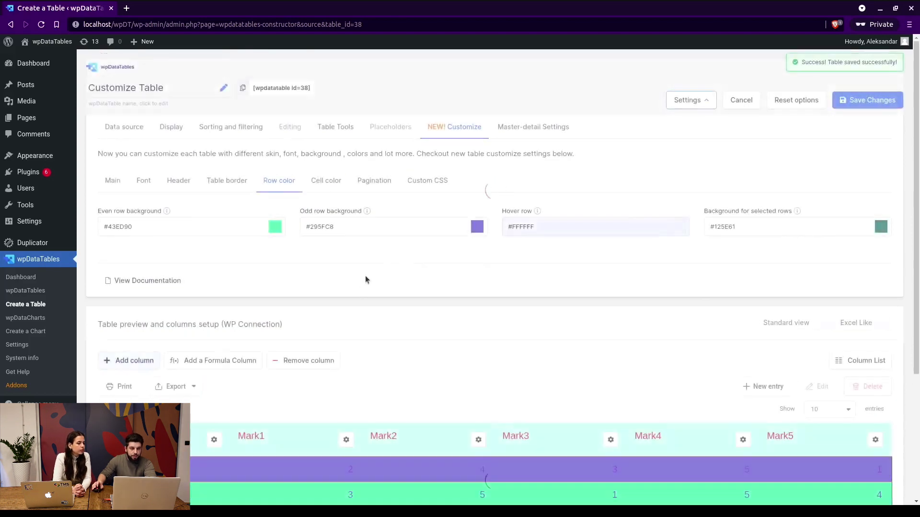
# Select a preview row to check the selected-row colour, then show Cell color settings.
pyautogui.scroll(-3, 365, 275)
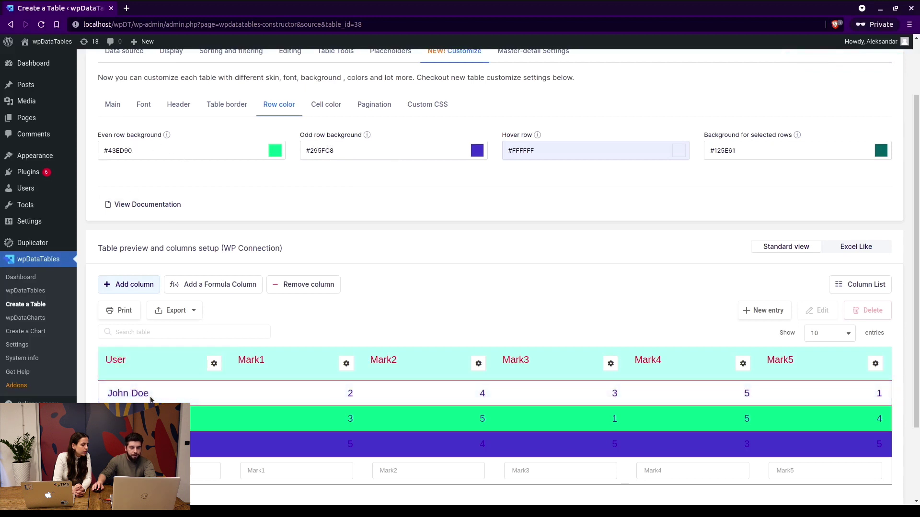
pyautogui.click(348, 395)
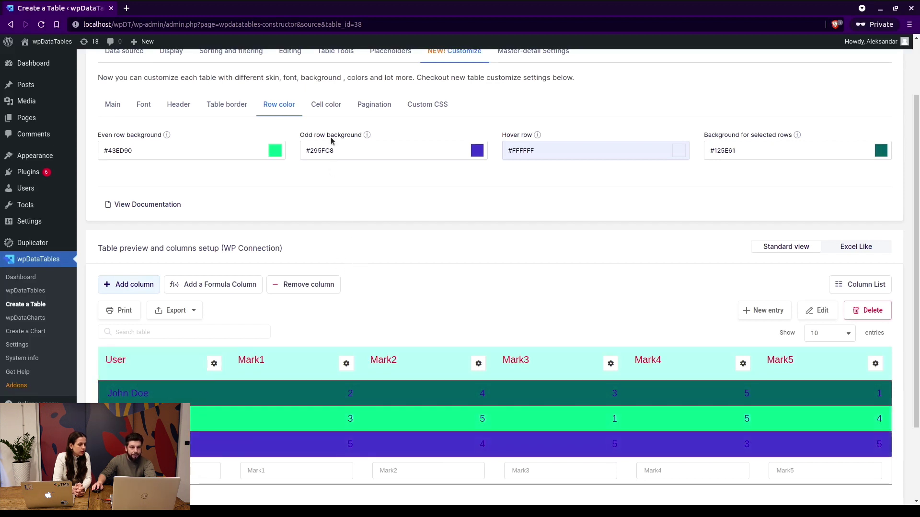
pyautogui.click(331, 105)
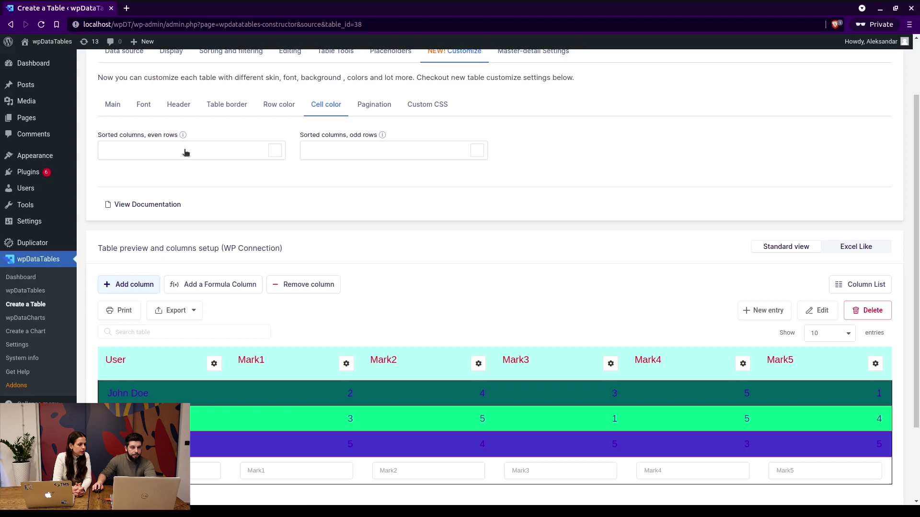
# Colour sorted-column even-row cells dark red #7E1313, save, and sort by Mark1.
pyautogui.click(278, 154)
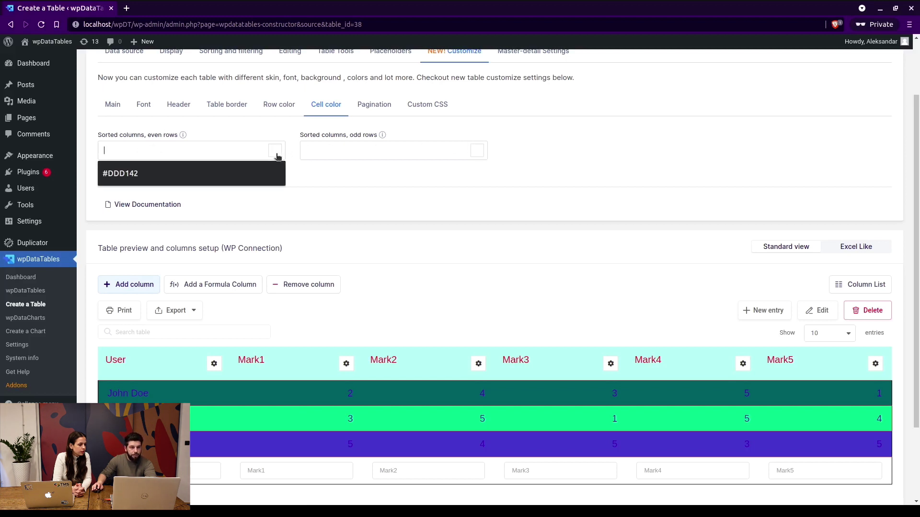
pyautogui.click(276, 151)
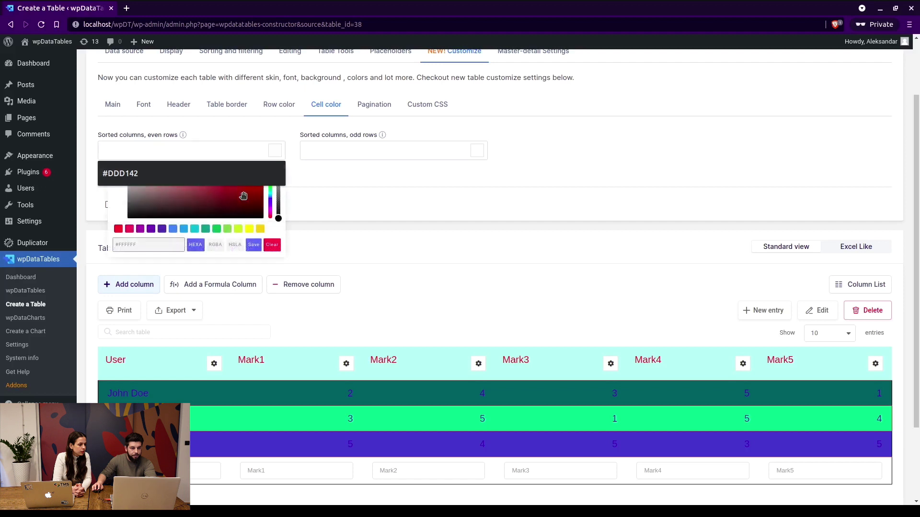
pyautogui.click(242, 195)
pyautogui.click(261, 246)
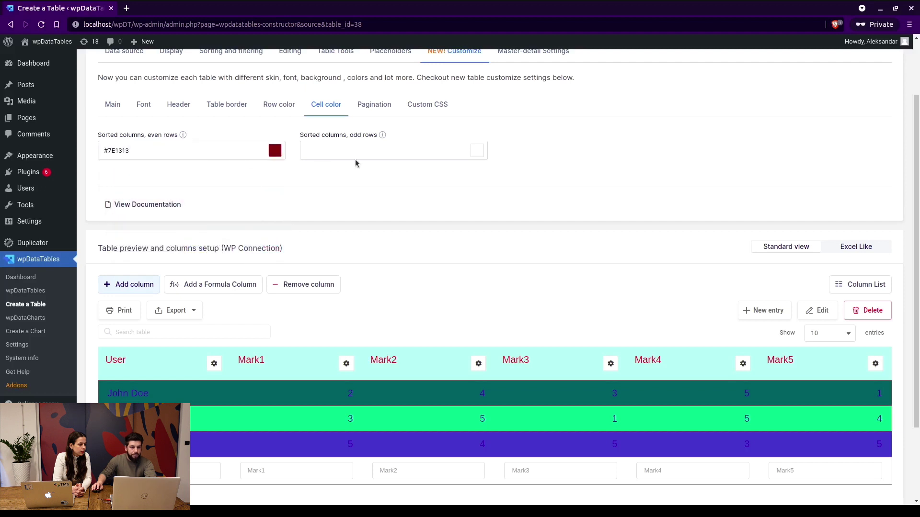
pyautogui.scroll(2, 591, 193)
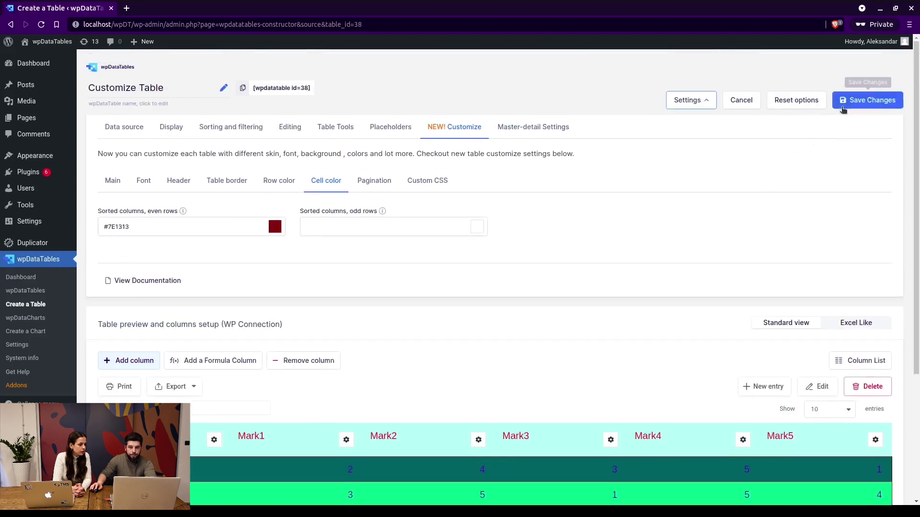
pyautogui.click(868, 94)
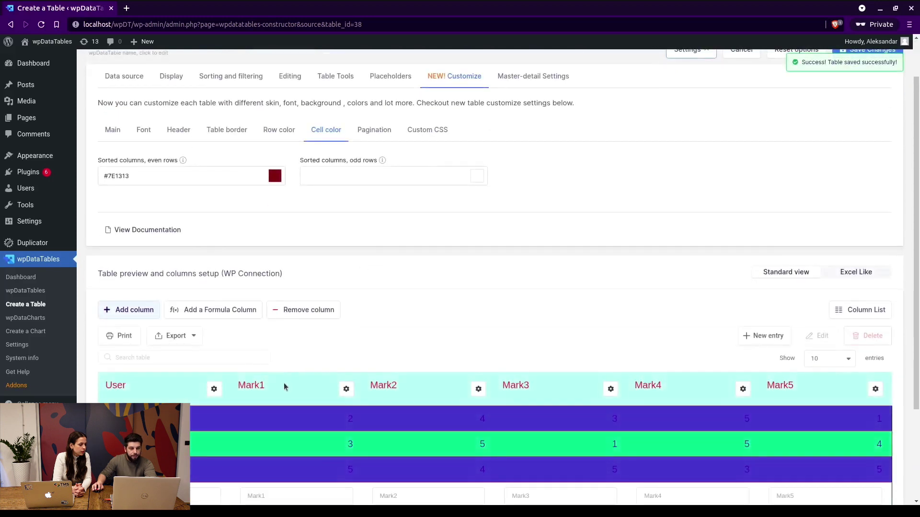
pyautogui.click(285, 388)
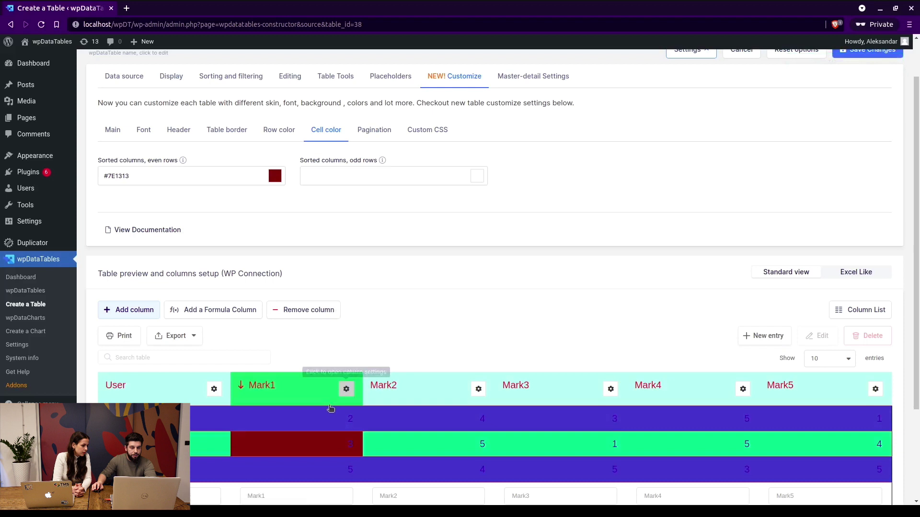
# Colour sorted-column odd-row cells dark green #2D4841 and save the table.
pyautogui.click(480, 178)
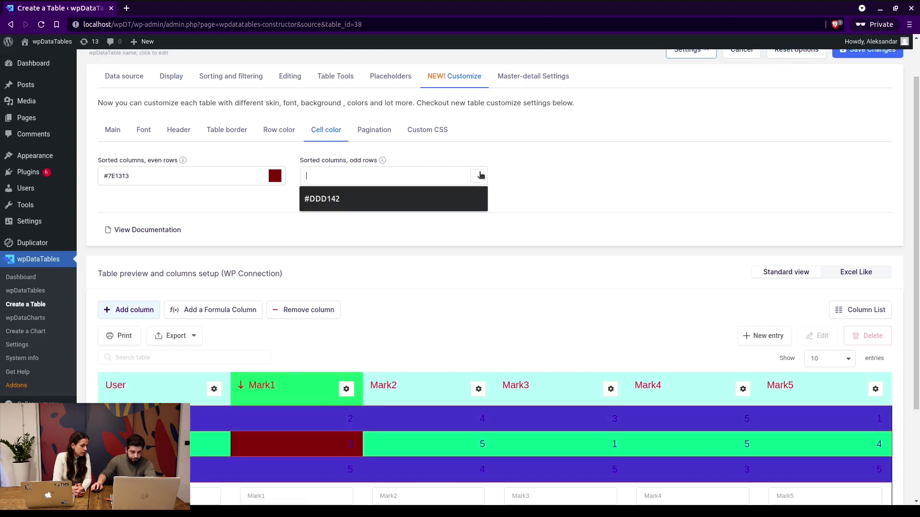
pyautogui.click(477, 181)
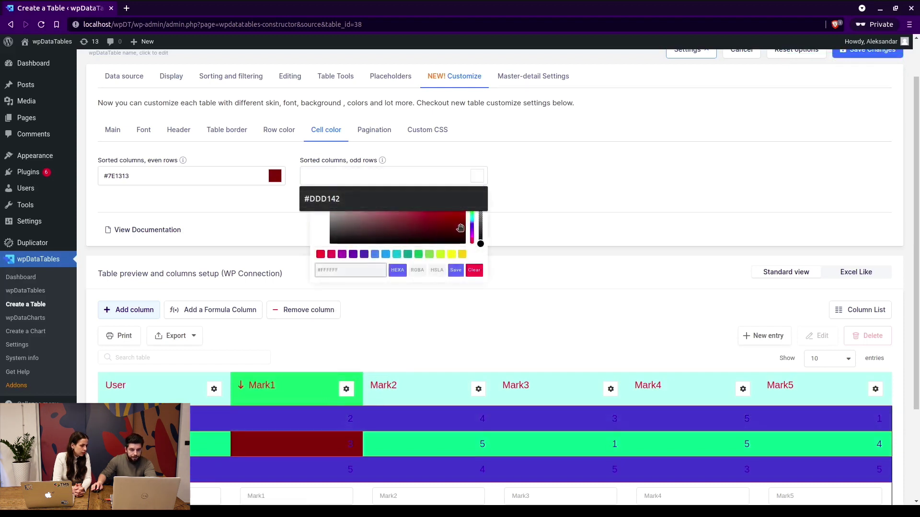
pyautogui.click(472, 219)
pyautogui.moveTo(434, 204)
pyautogui.mouseDown()
pyautogui.moveTo(410, 206)
pyautogui.moveTo(383, 230)
pyautogui.mouseUp()
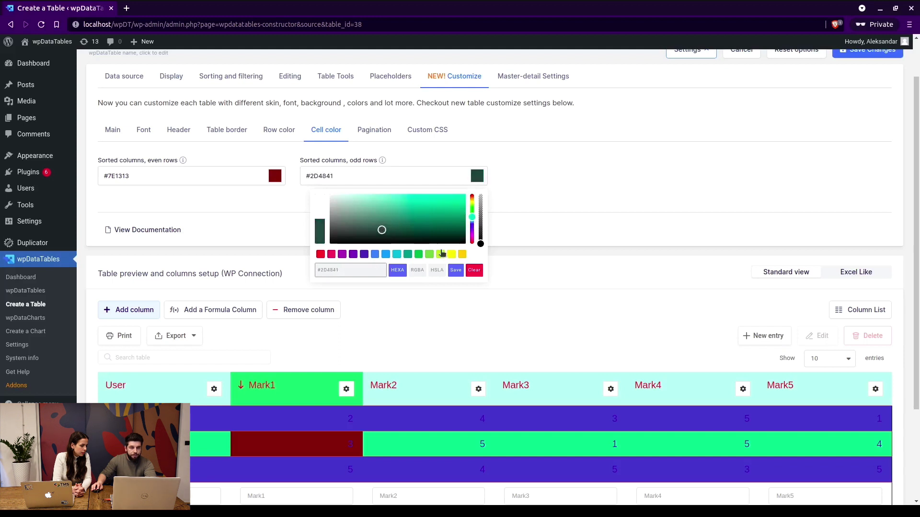
pyautogui.click(458, 272)
pyautogui.scroll(1, 718, 201)
pyautogui.click(867, 100)
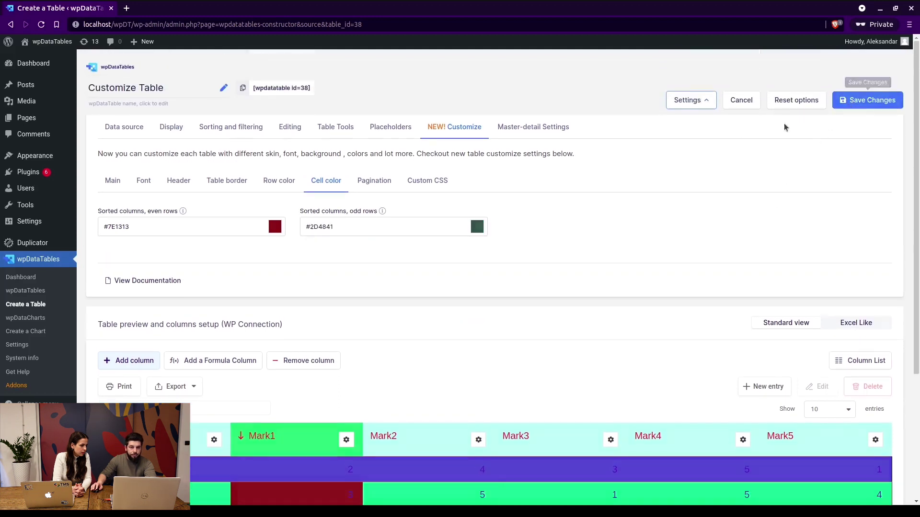
pyautogui.scroll(-2, 397, 304)
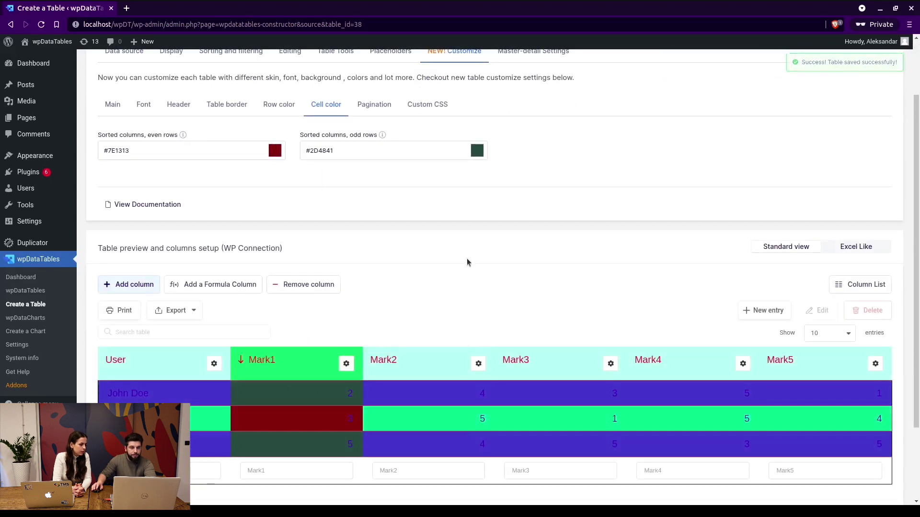
pyautogui.scroll(2, 466, 258)
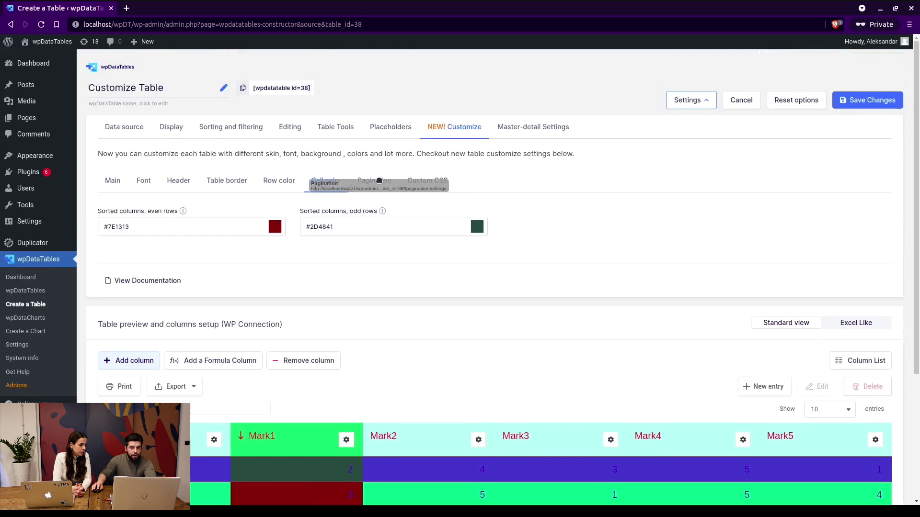
# Look over the pagination colour settings.
pyautogui.click(378, 184)
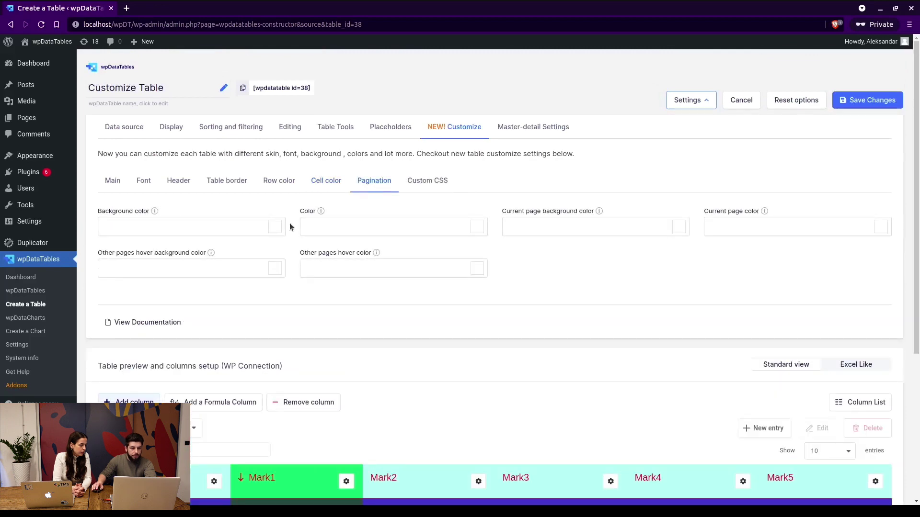
pyautogui.scroll(-5, 478, 287)
pyautogui.scroll(4, 166, 195)
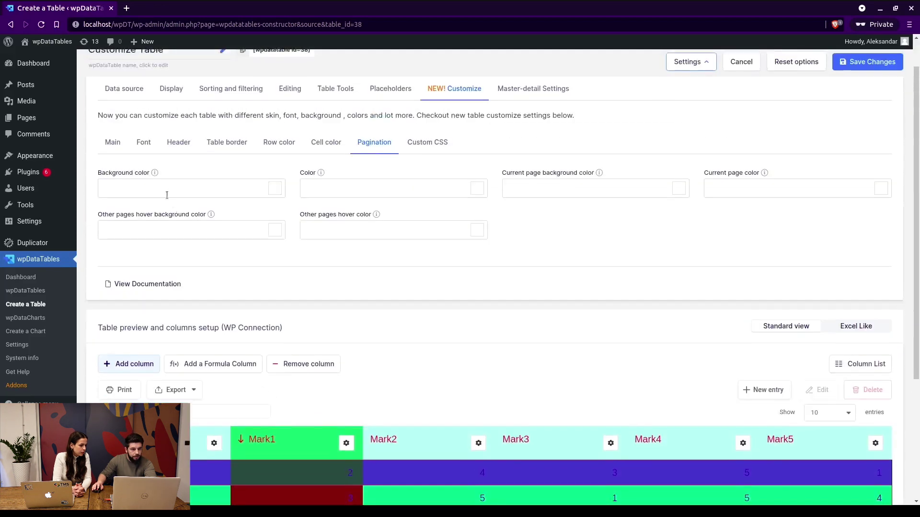
pyautogui.scroll(1, 167, 191)
# Set Default rows per page to 1 in Display settings and save the table.
pyautogui.click(179, 128)
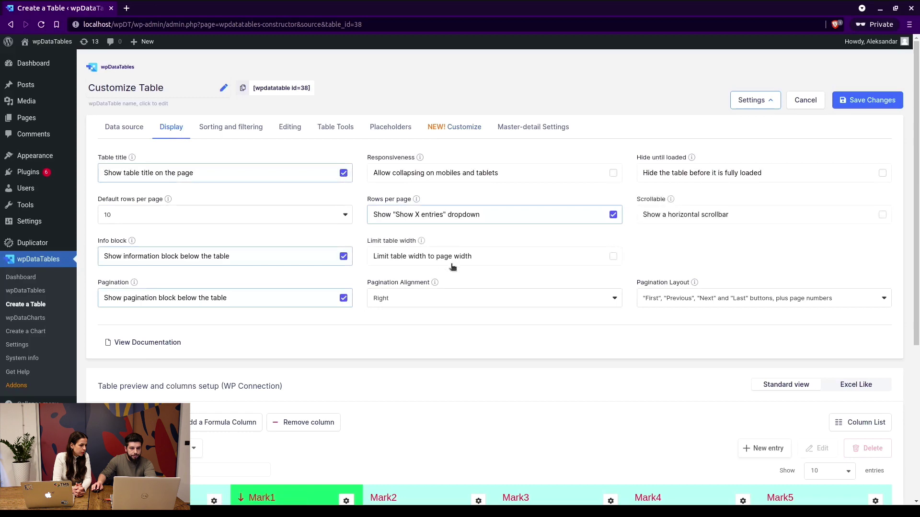
pyautogui.scroll(-2, 522, 296)
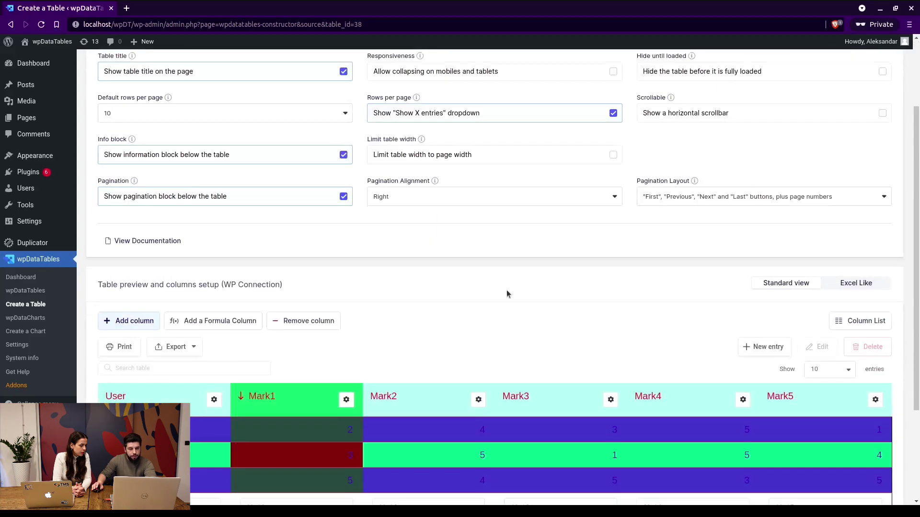
pyautogui.scroll(-2, 375, 288)
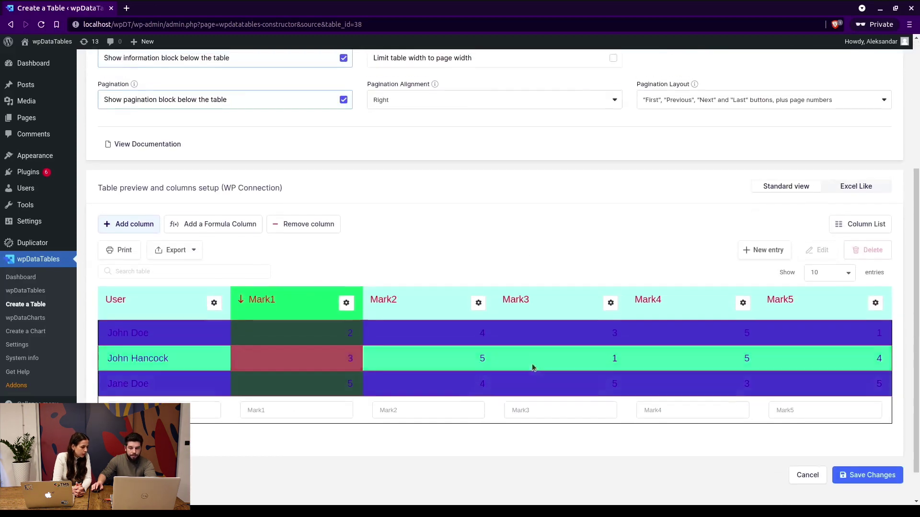
pyautogui.scroll(4, 200, 235)
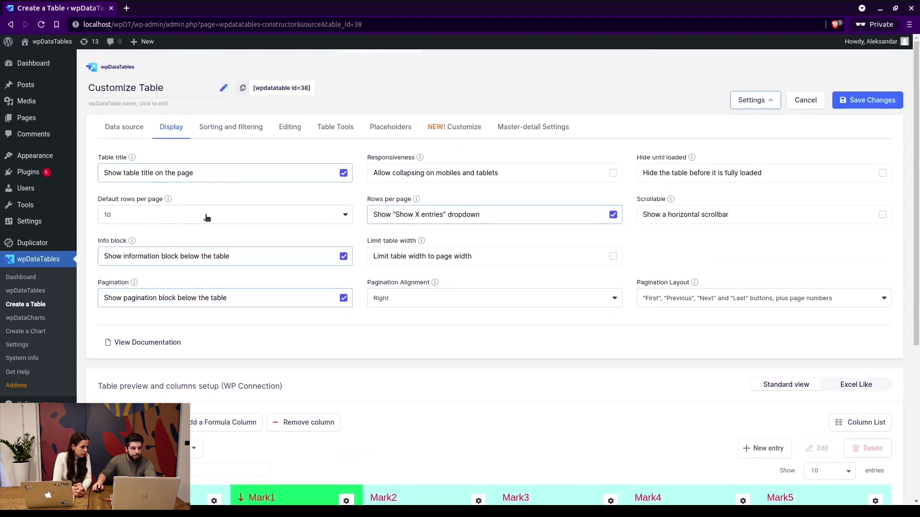
pyautogui.click(207, 218)
pyautogui.click(143, 216)
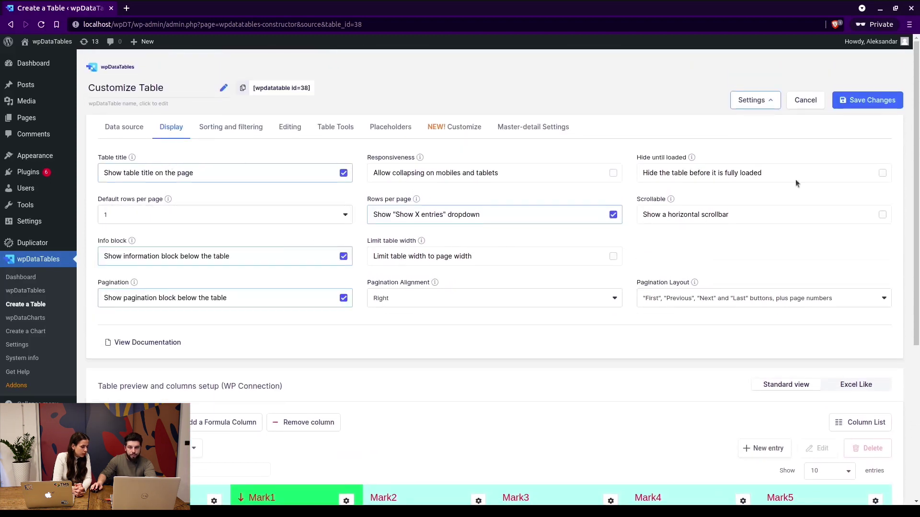
pyautogui.click(867, 100)
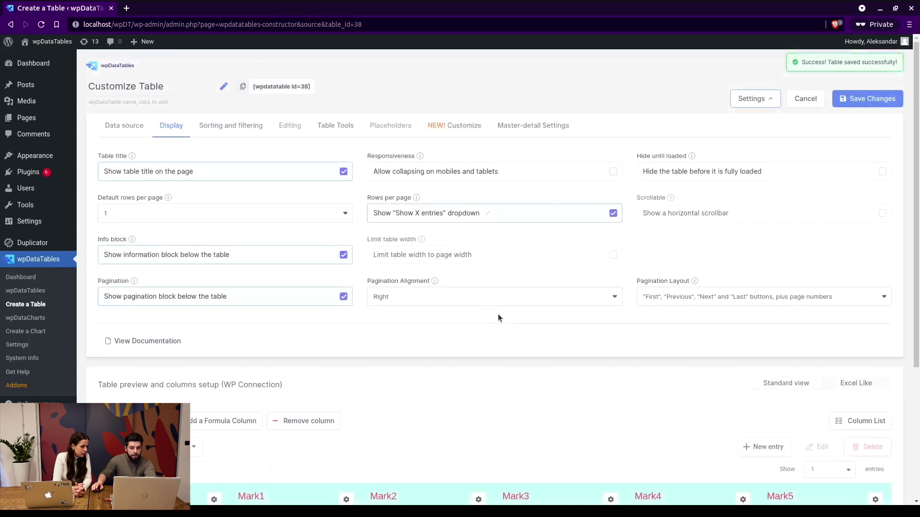
pyautogui.scroll(-4, 498, 316)
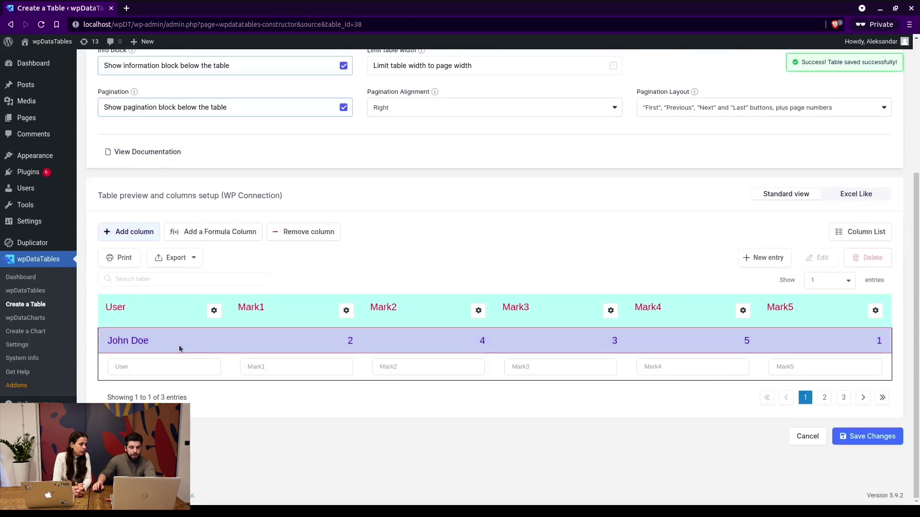
pyautogui.scroll(1, 292, 301)
pyautogui.scroll(4, 293, 300)
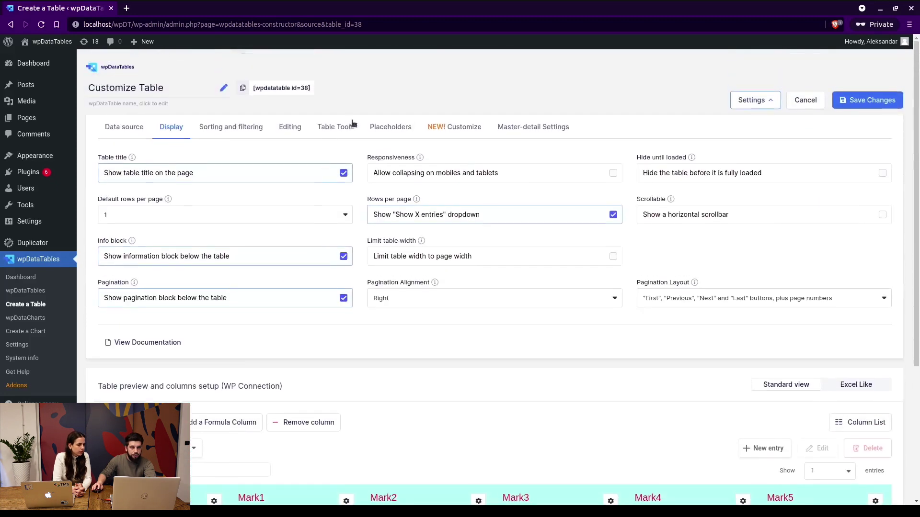
# Set the pagination background colour to red #B95D5D.
pyautogui.click(472, 126)
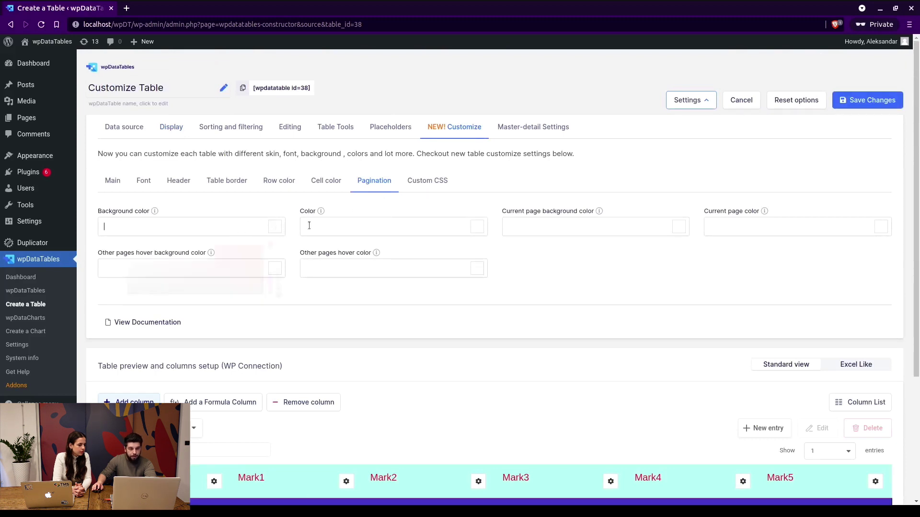
pyautogui.click(275, 227)
pyautogui.moveTo(228, 264); pyautogui.dragTo(186, 268)
pyautogui.click(254, 322)
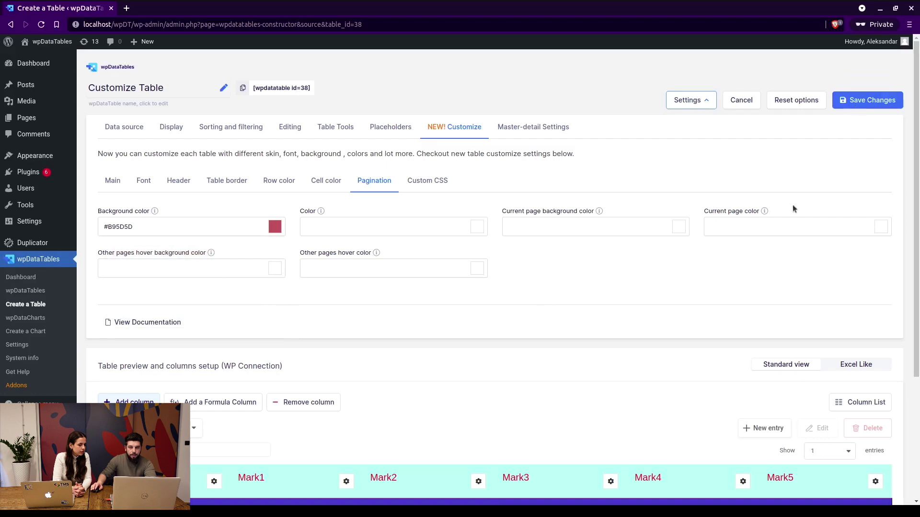
pyautogui.scroll(-3, 691, 309)
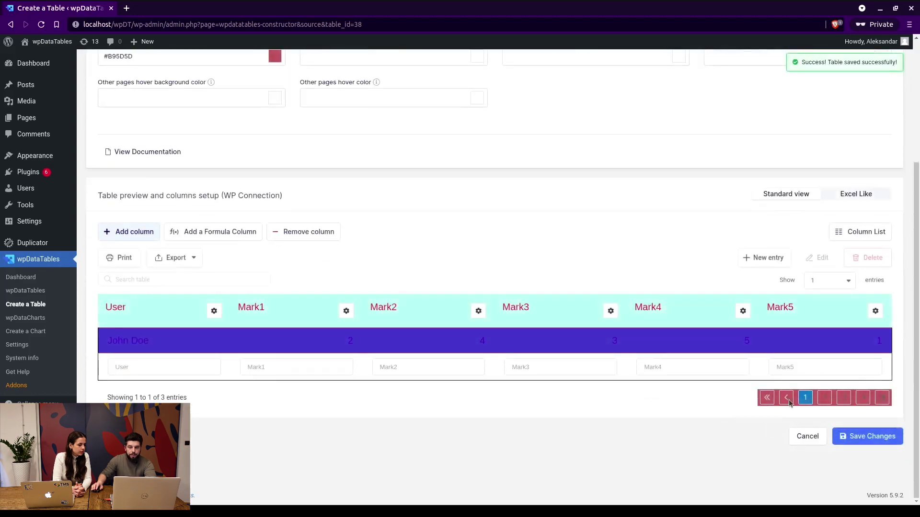
pyautogui.scroll(3, 486, 248)
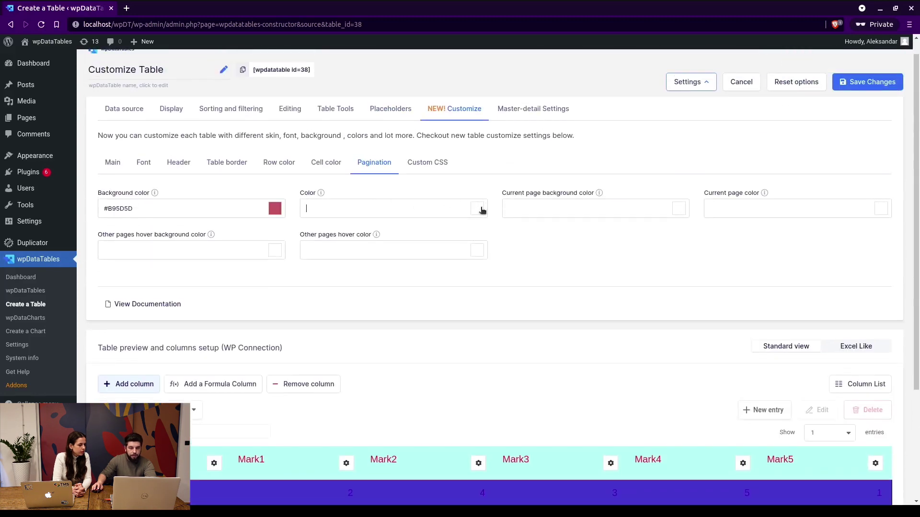
# Set the pagination colour to green #41BC7F and save the table.
pyautogui.click(478, 208)
pyautogui.click(472, 248)
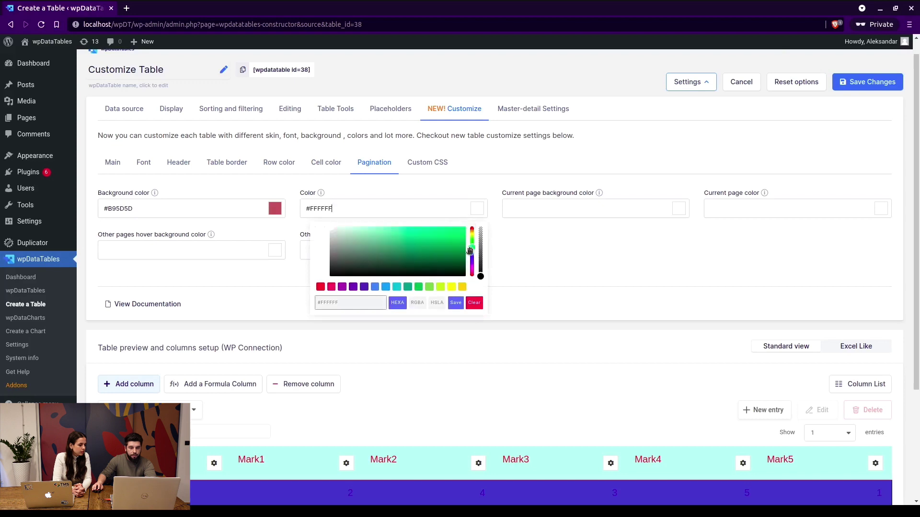
pyautogui.click(455, 302)
pyautogui.click(868, 82)
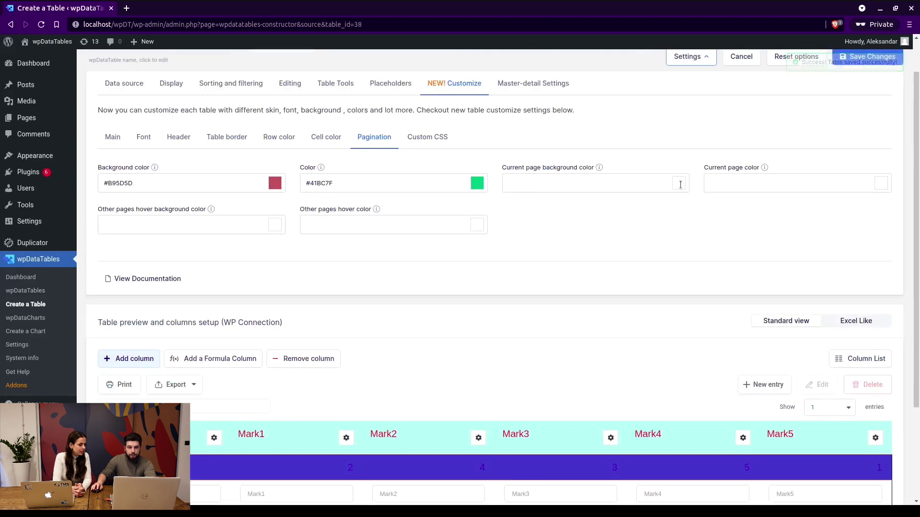
# Set the current page background colour to yellow #E3CA4C and save the table.
pyautogui.click(678, 184)
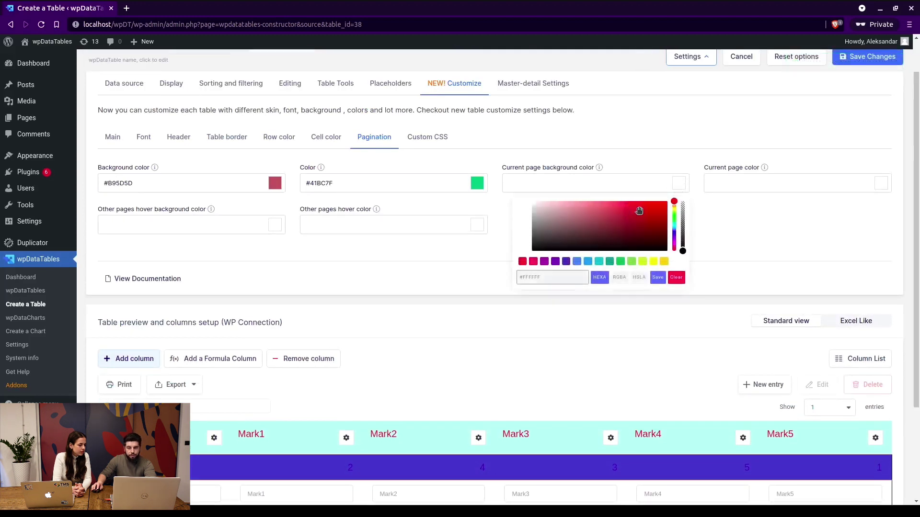
pyautogui.click(673, 210)
pyautogui.click(623, 209)
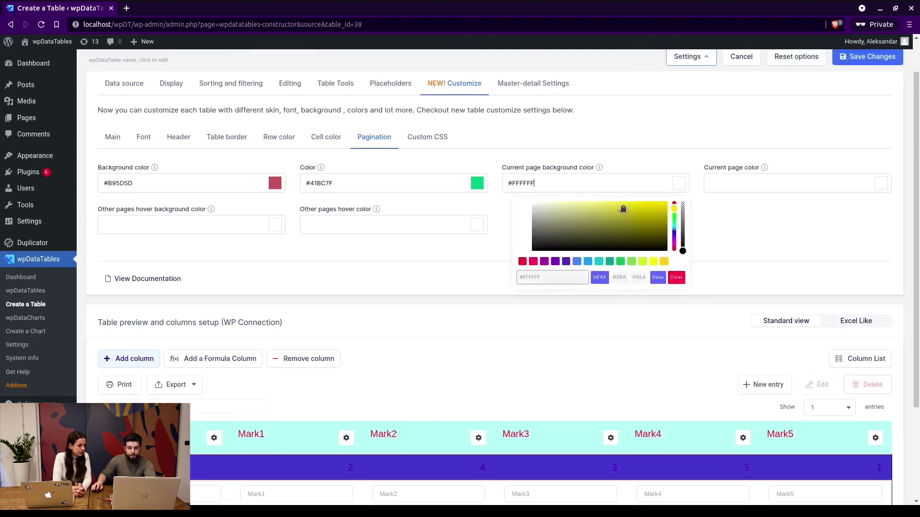
pyautogui.click(657, 278)
pyautogui.click(868, 58)
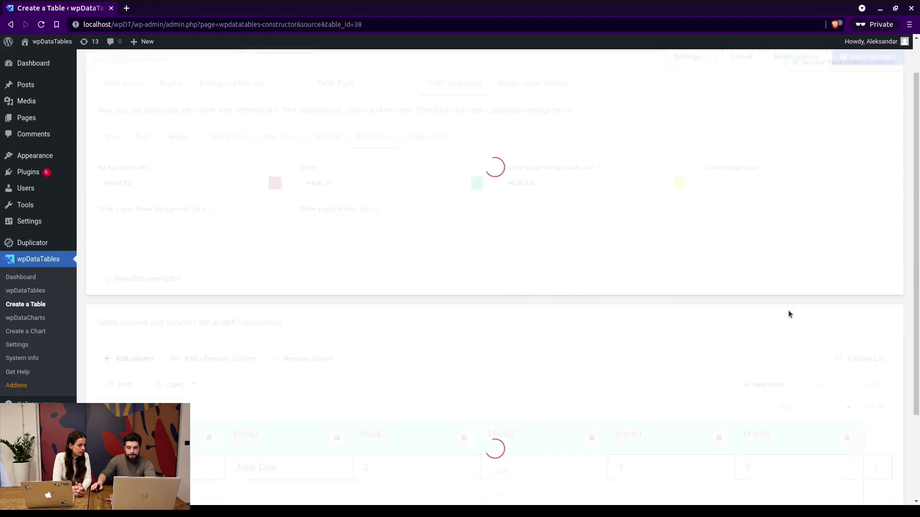
pyautogui.scroll(3, 811, 182)
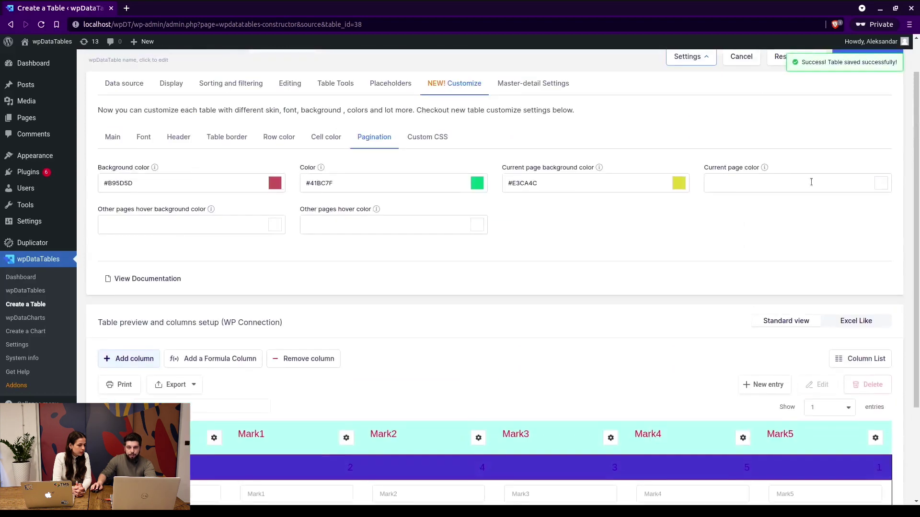
# Set the current page text colour to #3F6ABE and save the table.
pyautogui.click(878, 184)
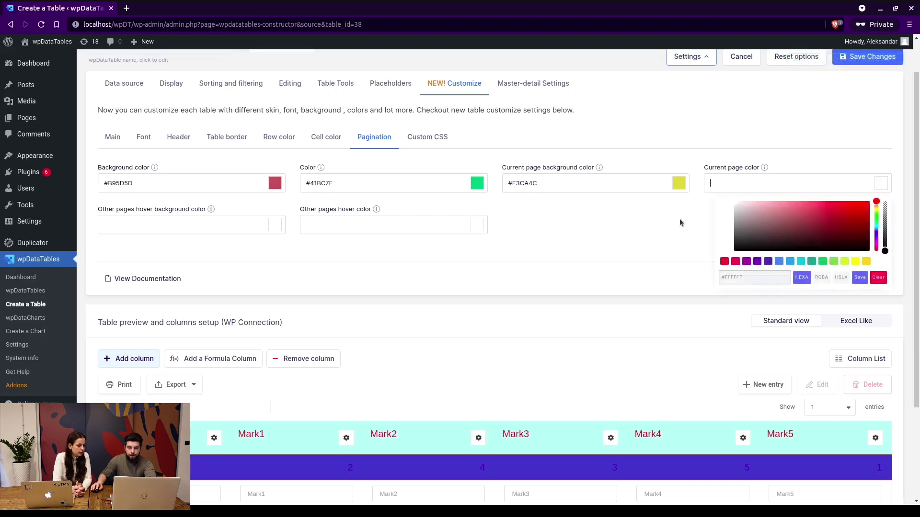
pyautogui.click(876, 233)
pyautogui.click(825, 215)
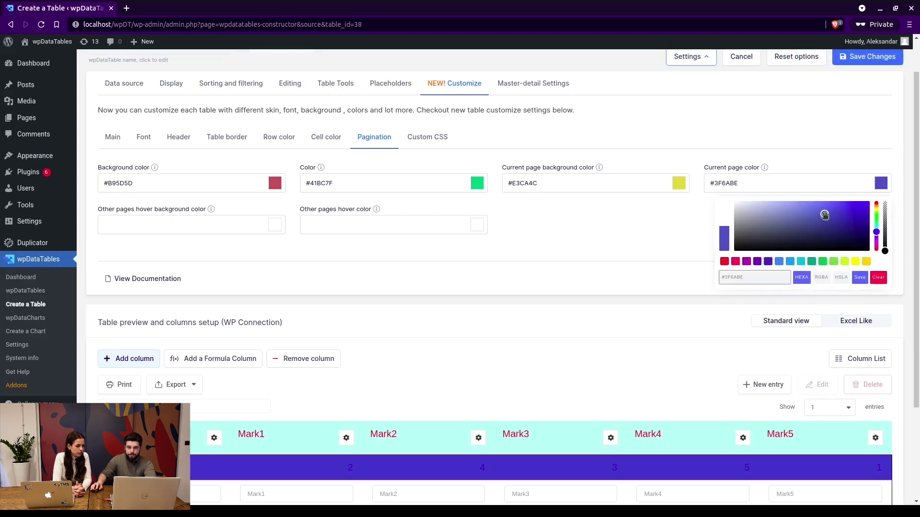
pyautogui.click(859, 280)
pyautogui.scroll(-3, 809, 267)
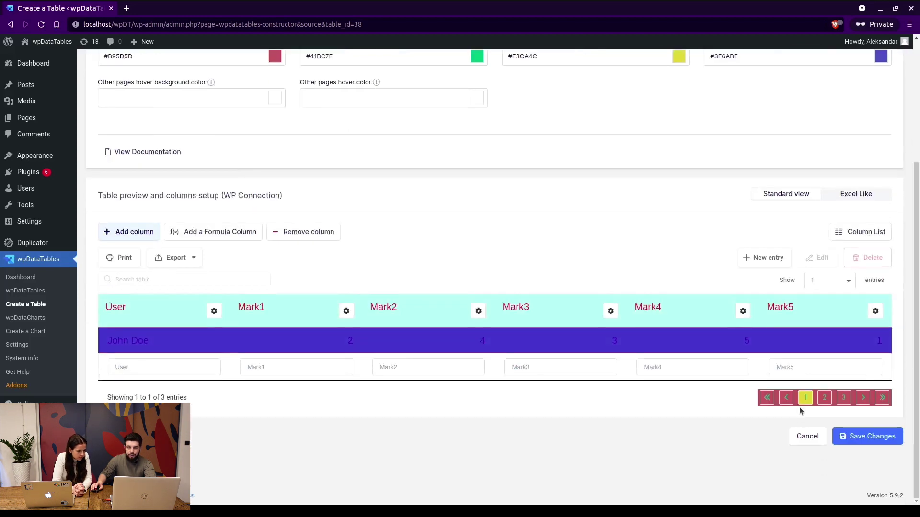
pyautogui.scroll(4, 772, 304)
pyautogui.click(862, 101)
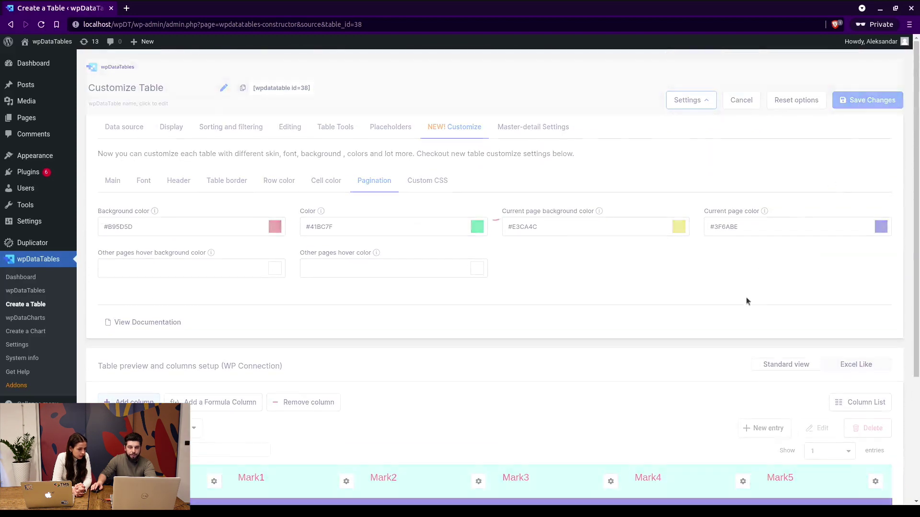
pyautogui.scroll(-3, 763, 313)
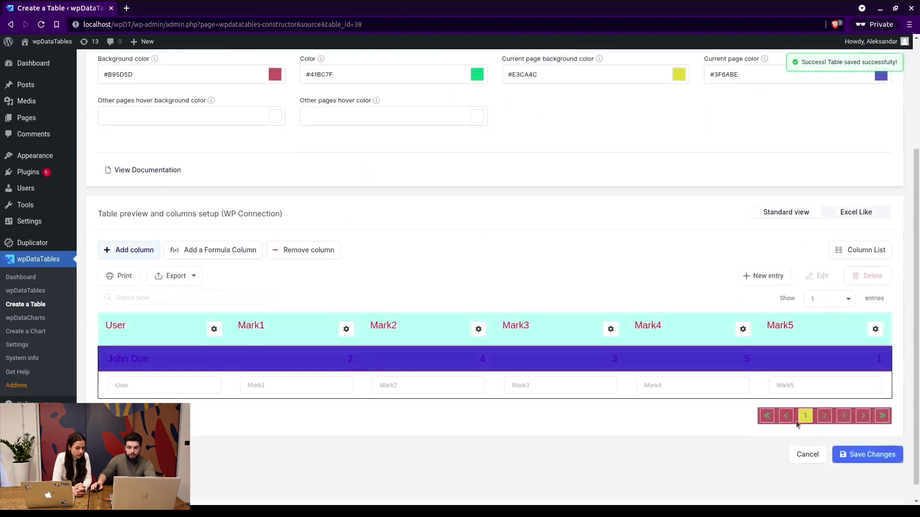
pyautogui.scroll(3, 350, 256)
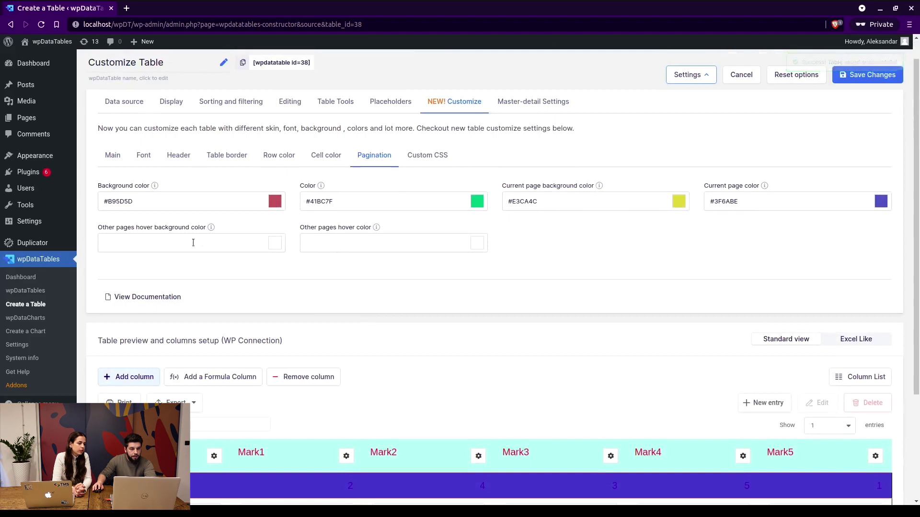
# Set the other pages hover background colour to green #40C336 and save.
pyautogui.click(275, 245)
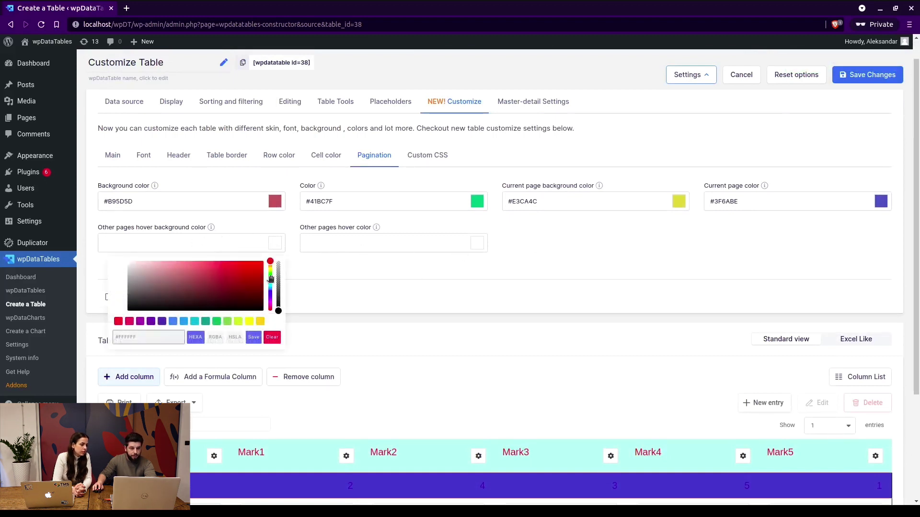
pyautogui.click(271, 278)
pyautogui.click(256, 337)
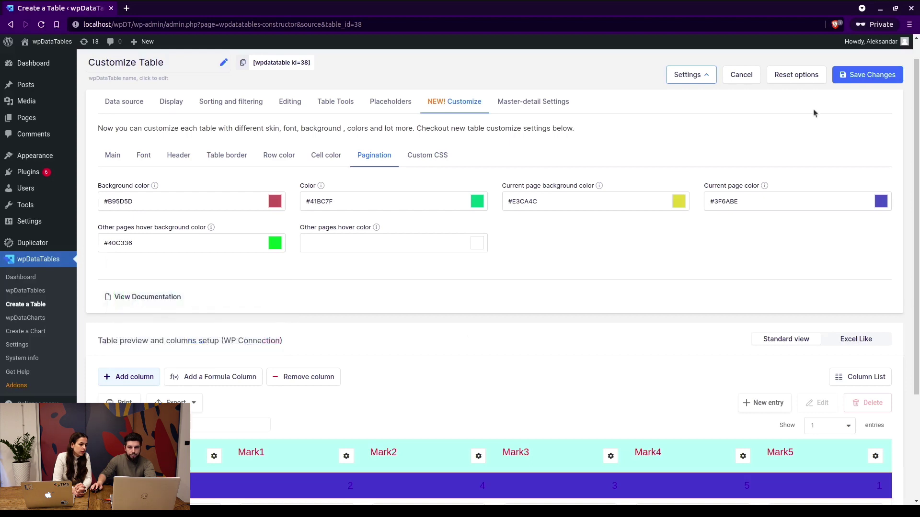
pyautogui.click(867, 74)
pyautogui.scroll(-3, 766, 364)
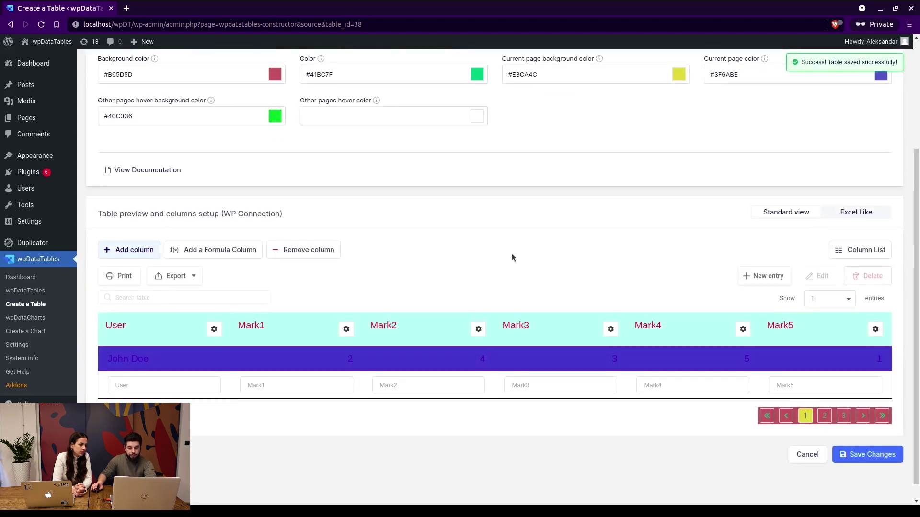
pyautogui.scroll(2, 486, 231)
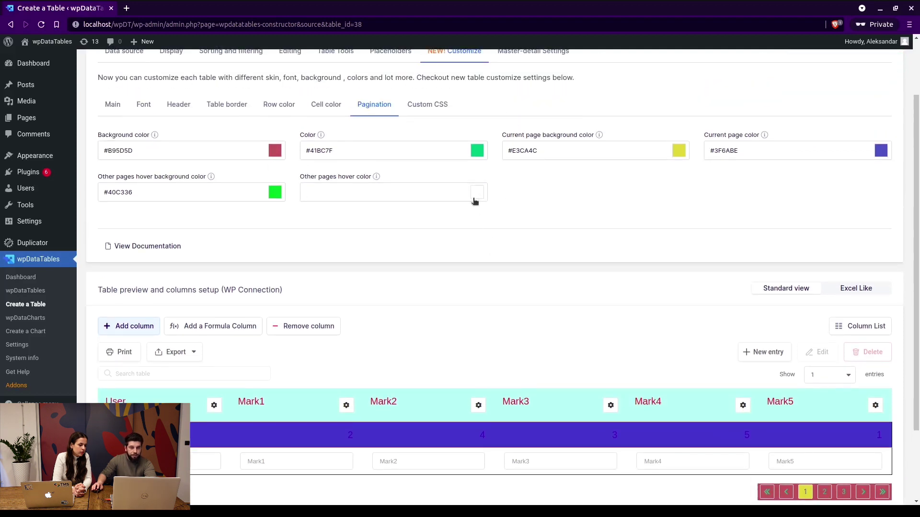
# Set the other pages hover text colour to #FFFFFF and save the table.
pyautogui.click(475, 199)
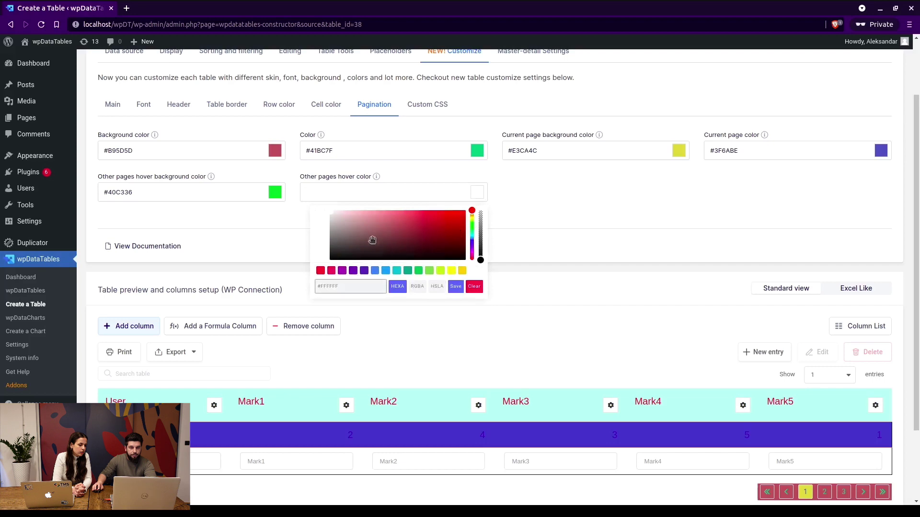
pyautogui.write('#FFFFFF')
pyautogui.click(458, 286)
pyautogui.scroll(2, 657, 225)
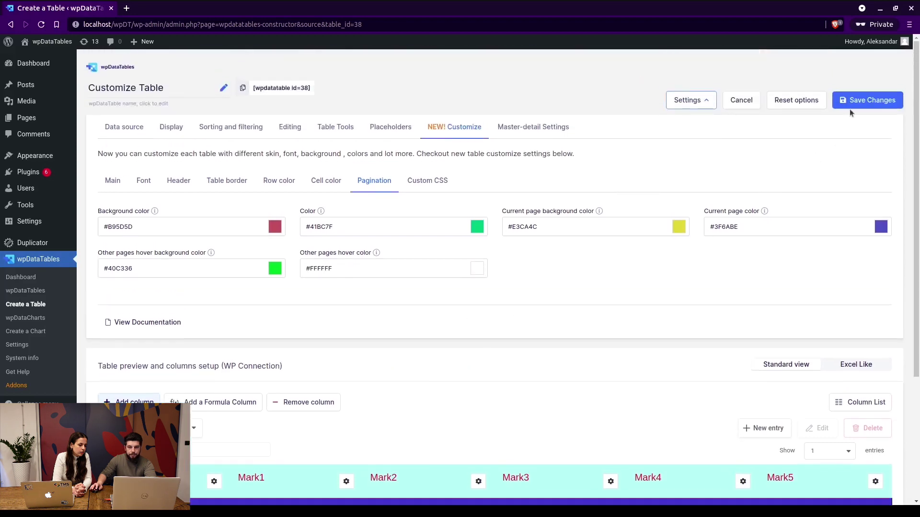
pyautogui.click(852, 101)
pyautogui.scroll(-4, 714, 316)
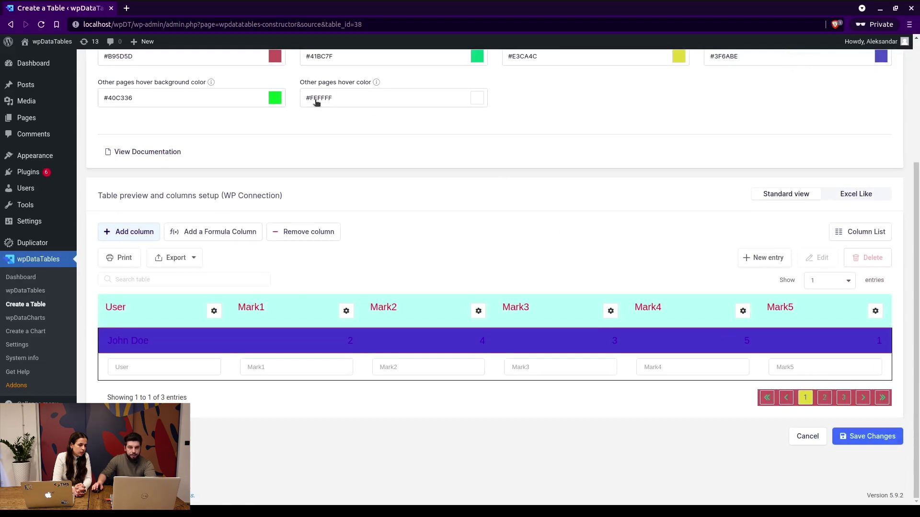
pyautogui.scroll(4, 500, 219)
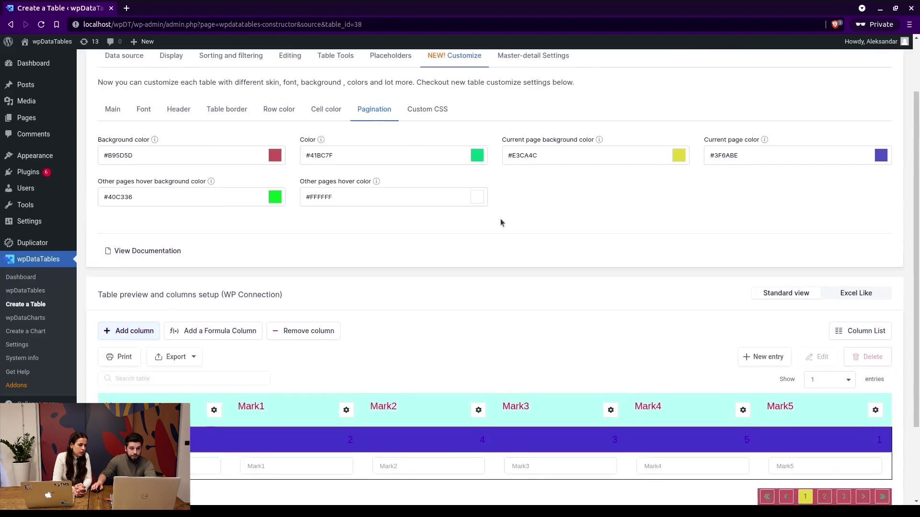
# Show the table's Custom CSS settings and check the styling on the John Doe preview row.
pyautogui.click(436, 181)
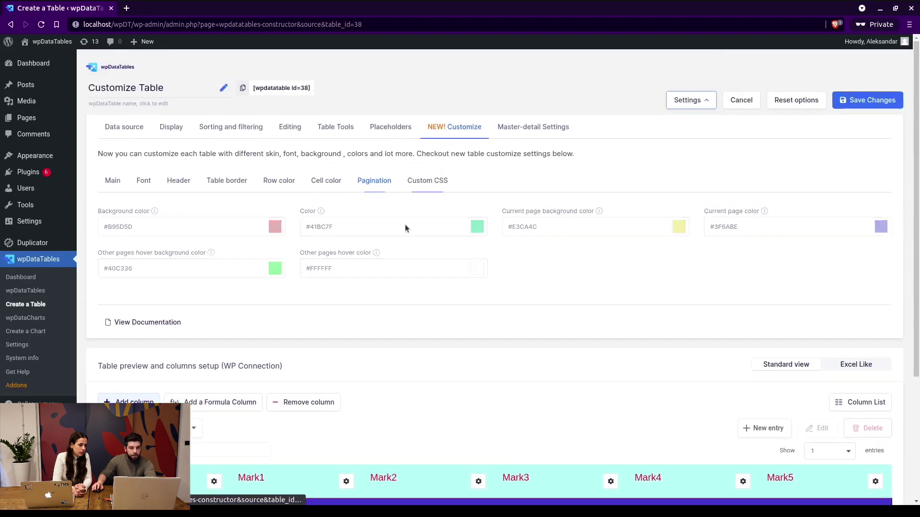
pyautogui.scroll(-3, 308, 280)
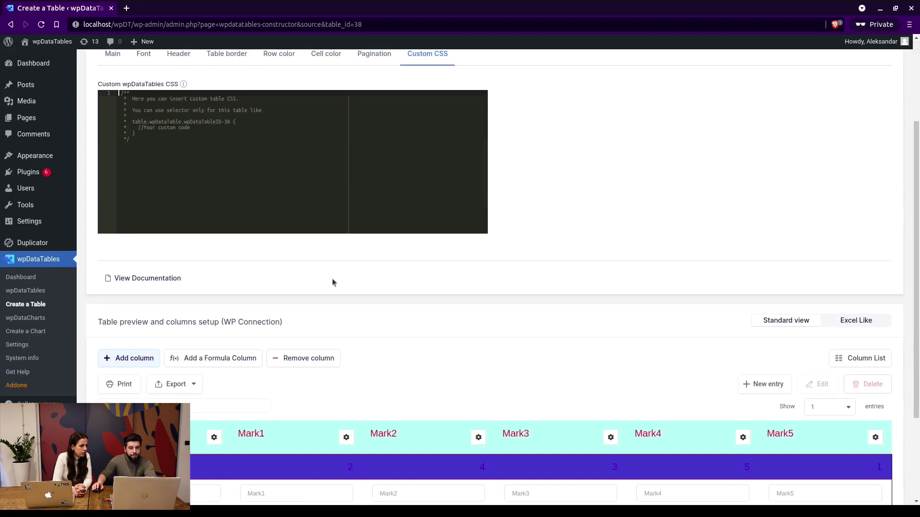
pyautogui.scroll(-2, 390, 311)
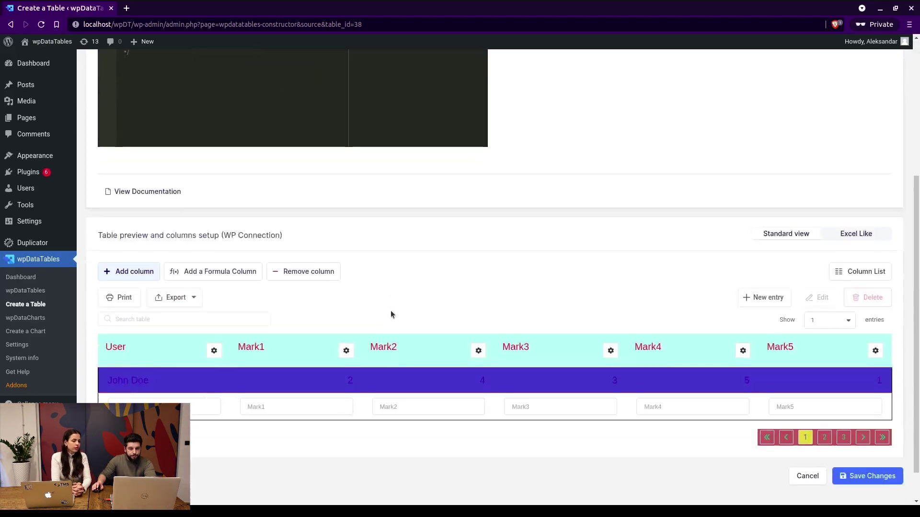
pyautogui.click(347, 368)
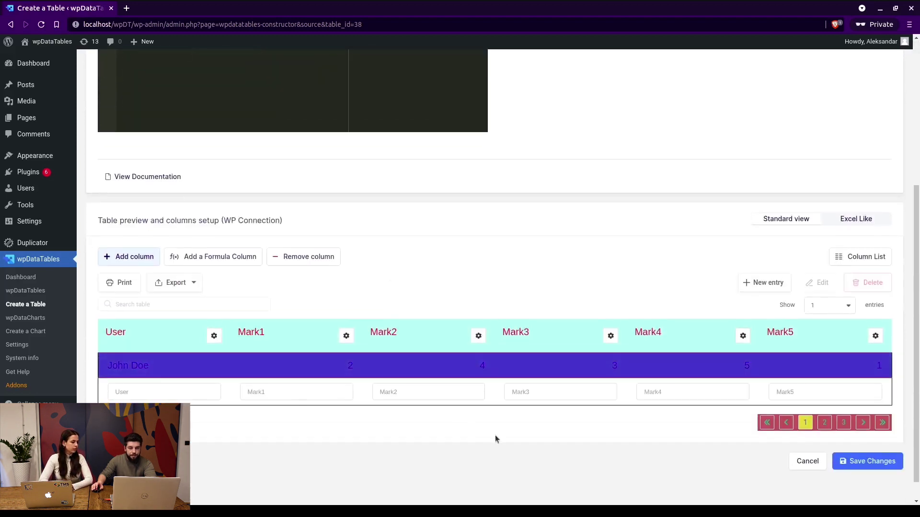
pyautogui.click(297, 362)
pyautogui.scroll(1, 297, 362)
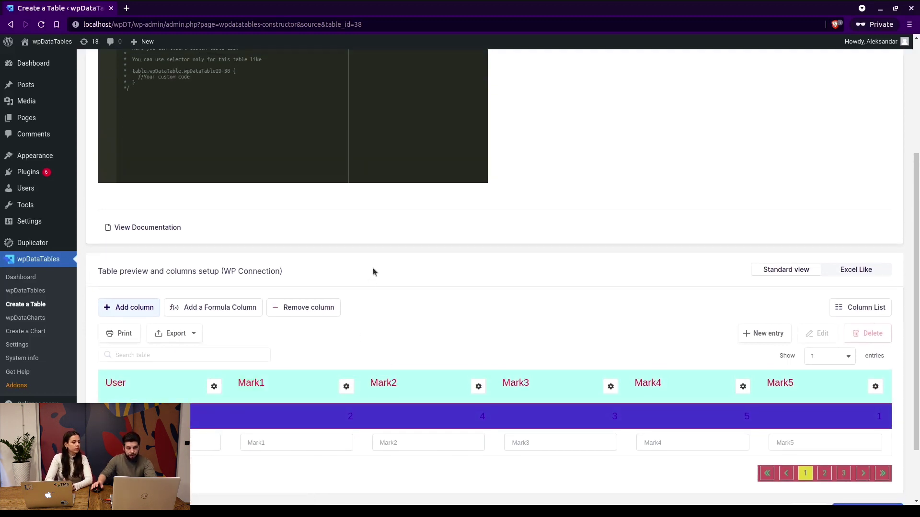
pyautogui.scroll(2, 372, 268)
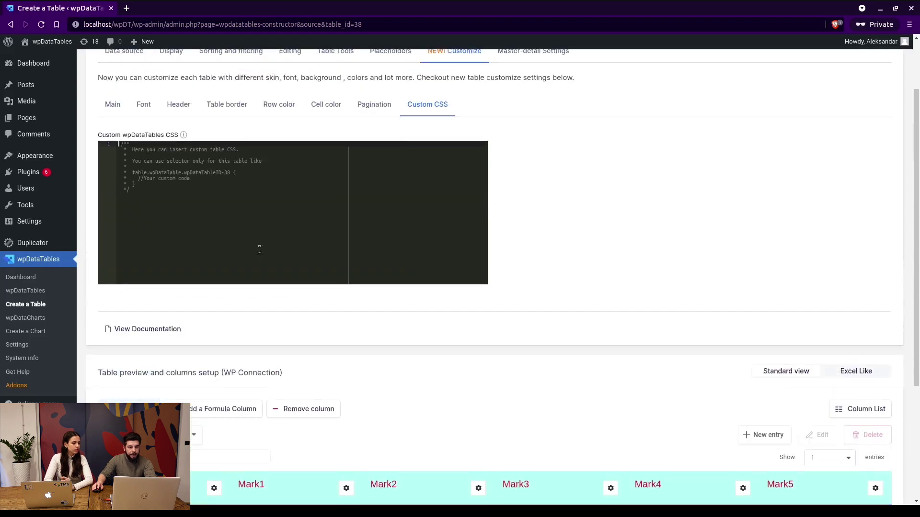
# Open the global wpDataTables Settings in a new tab on its Custom JS and CSS section.
pyautogui.middleClick(32, 344)
pyautogui.click(154, 15)
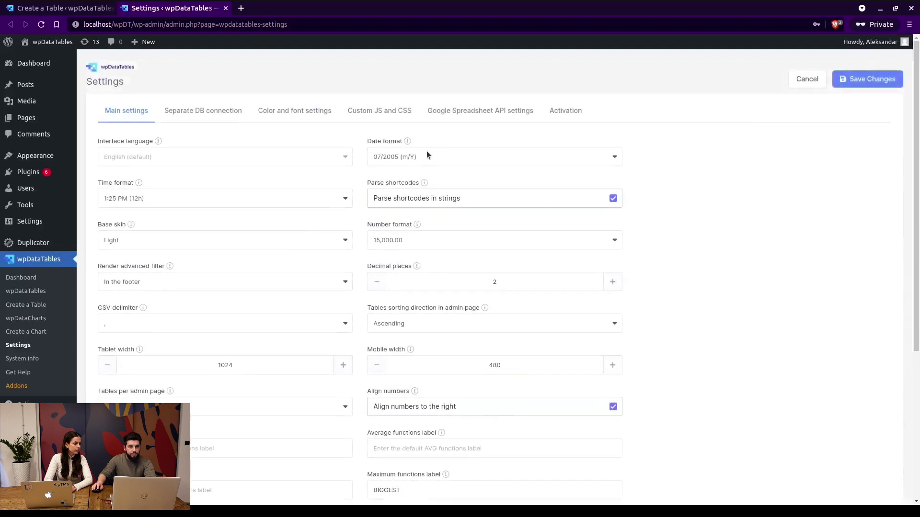
pyautogui.click(385, 109)
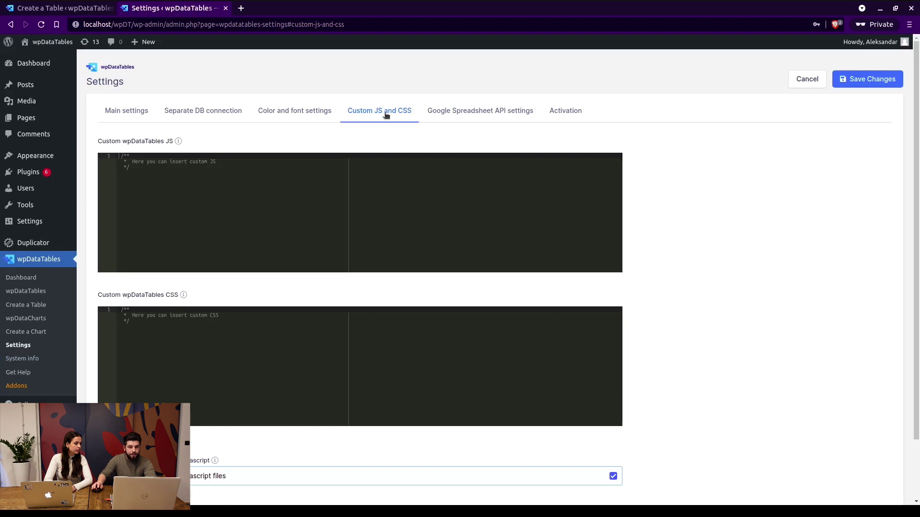
# Switch back to the Create a Table tab showing the table's Custom CSS editor.
pyautogui.click(61, 13)
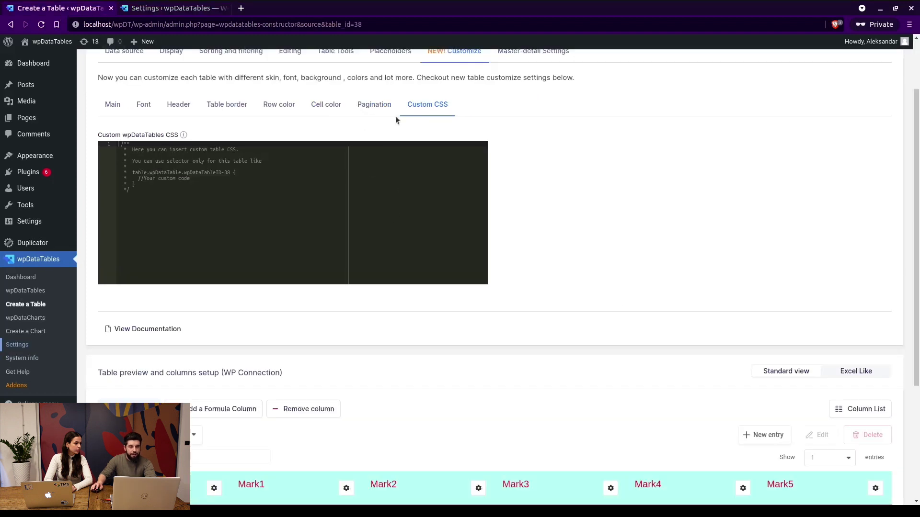
pyautogui.scroll(2, 453, 96)
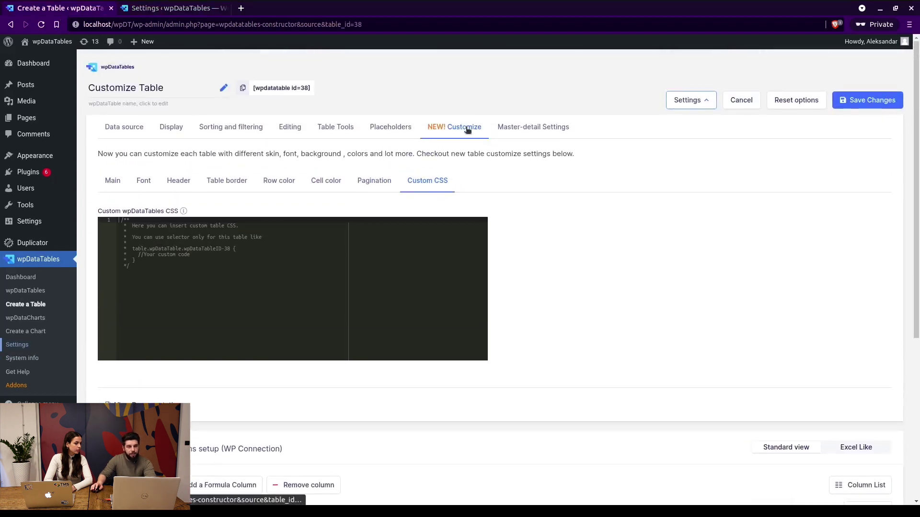
pyautogui.scroll(-5, 312, 254)
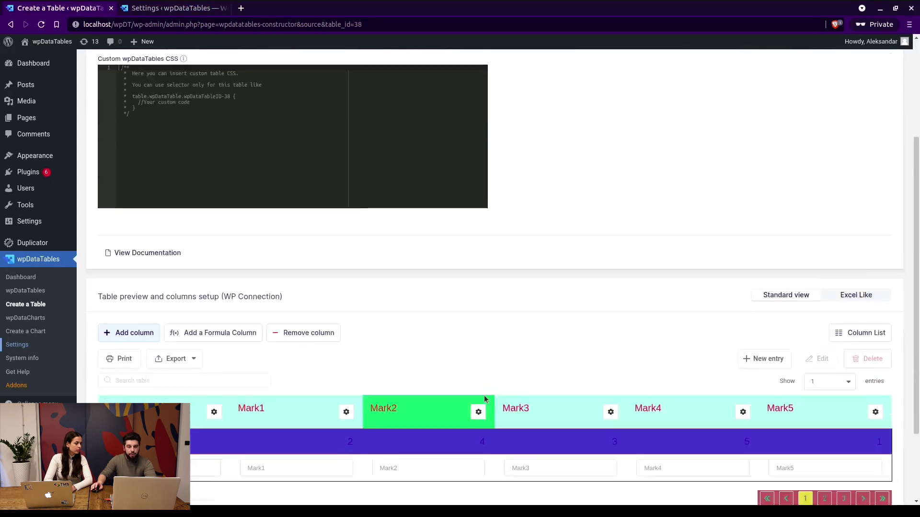
pyautogui.scroll(3, 449, 330)
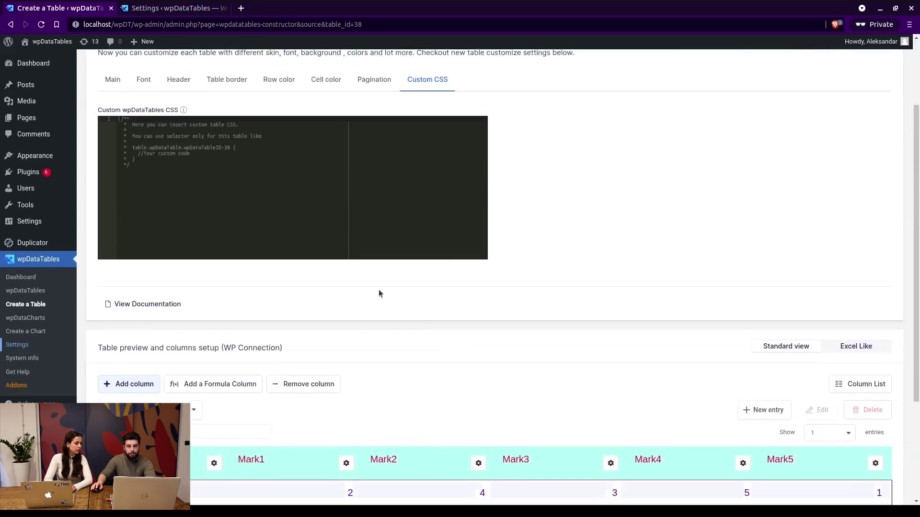